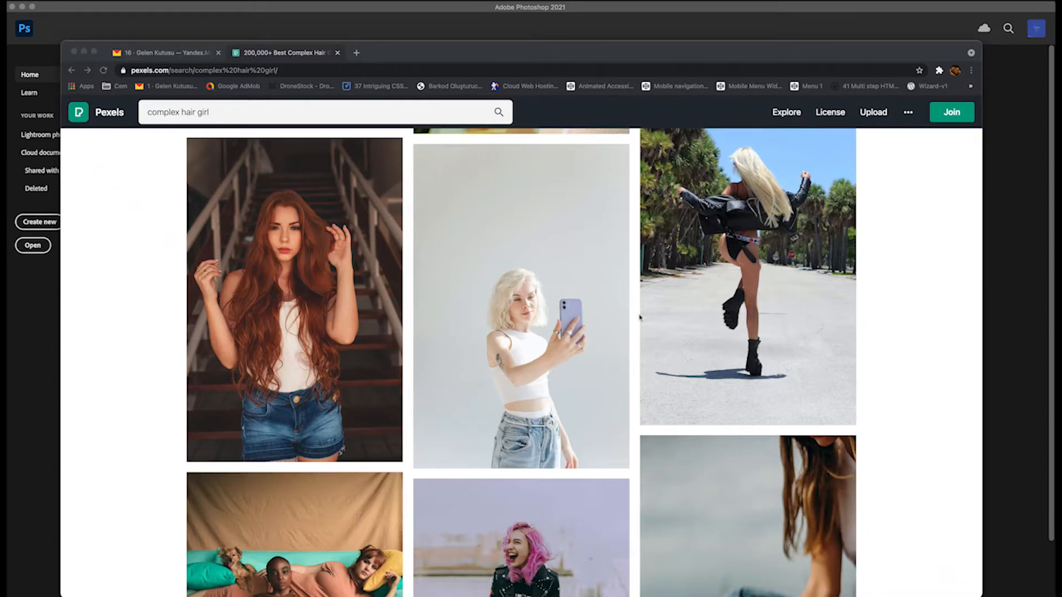
Find the photo of the surprised curly-haired woman holding a phone in the Pexels results and open it
scroll(522, 330, "up", 5)
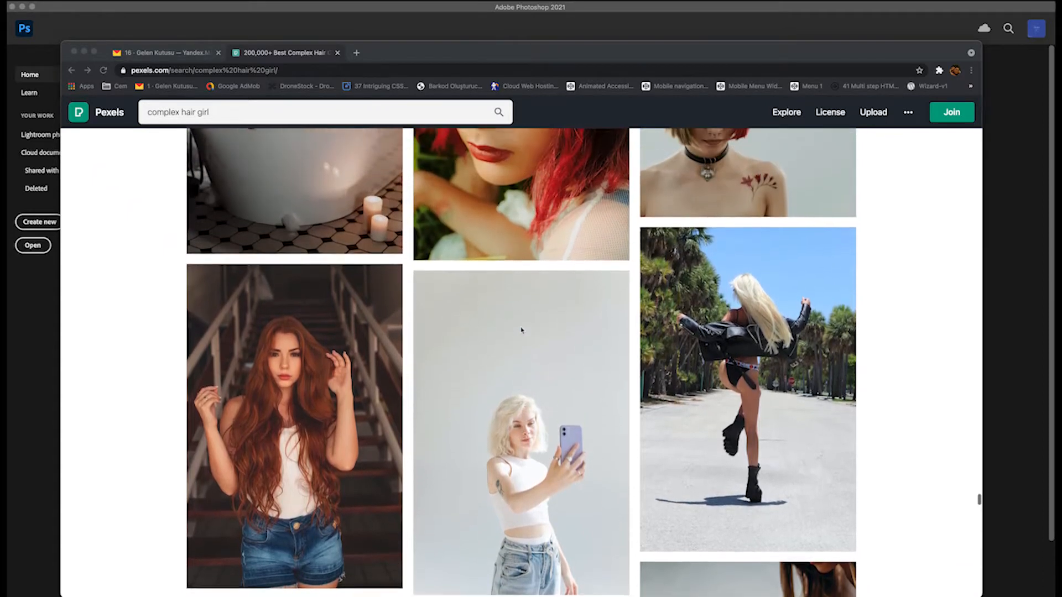
scroll(521, 330, "up", 6)
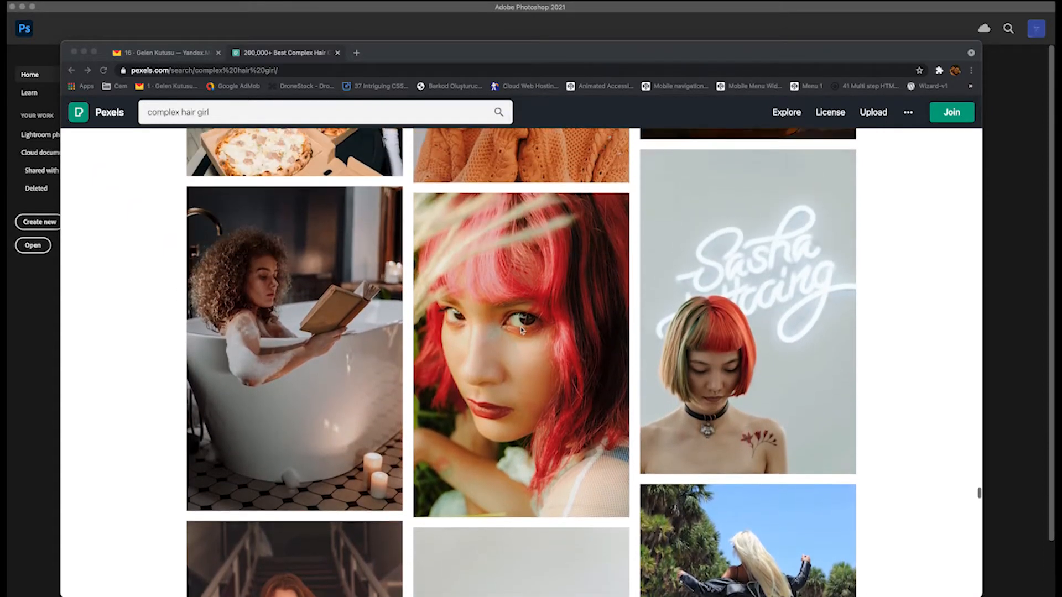
scroll(522, 330, "up", 6)
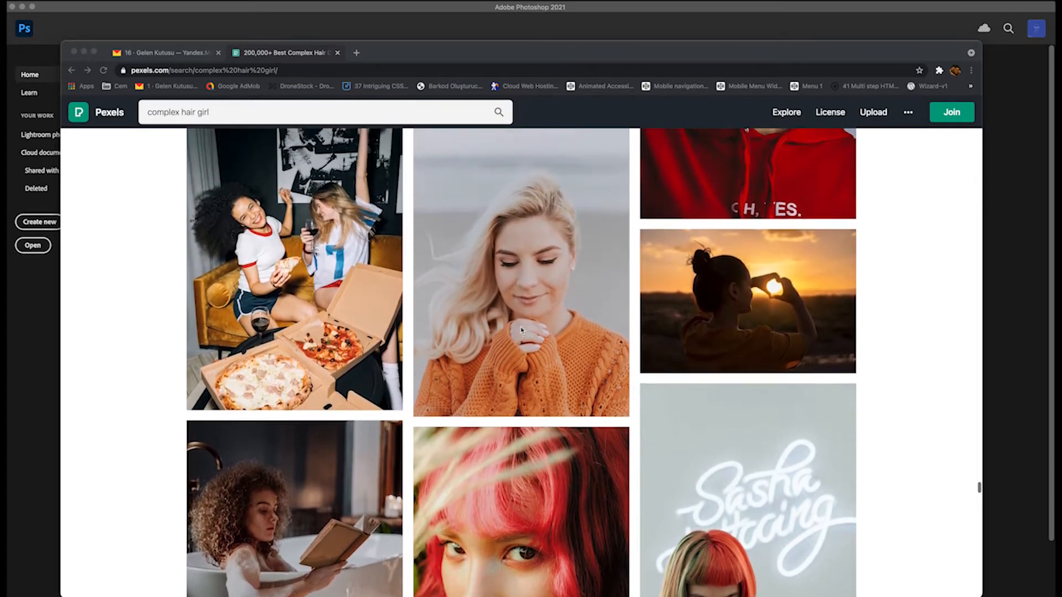
scroll(521, 330, "up", 6)
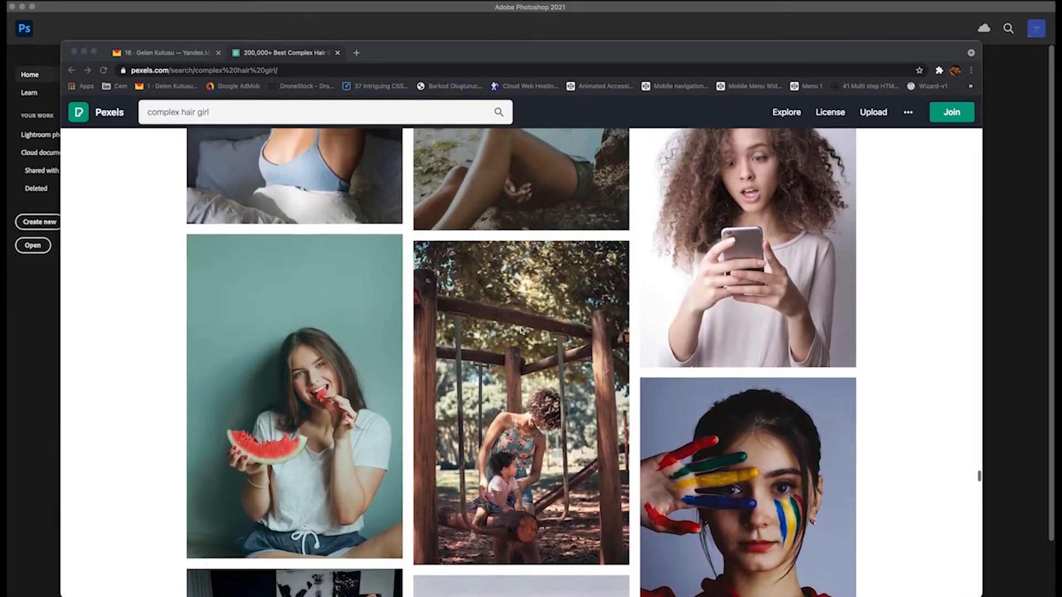
scroll(522, 330, "up", 1)
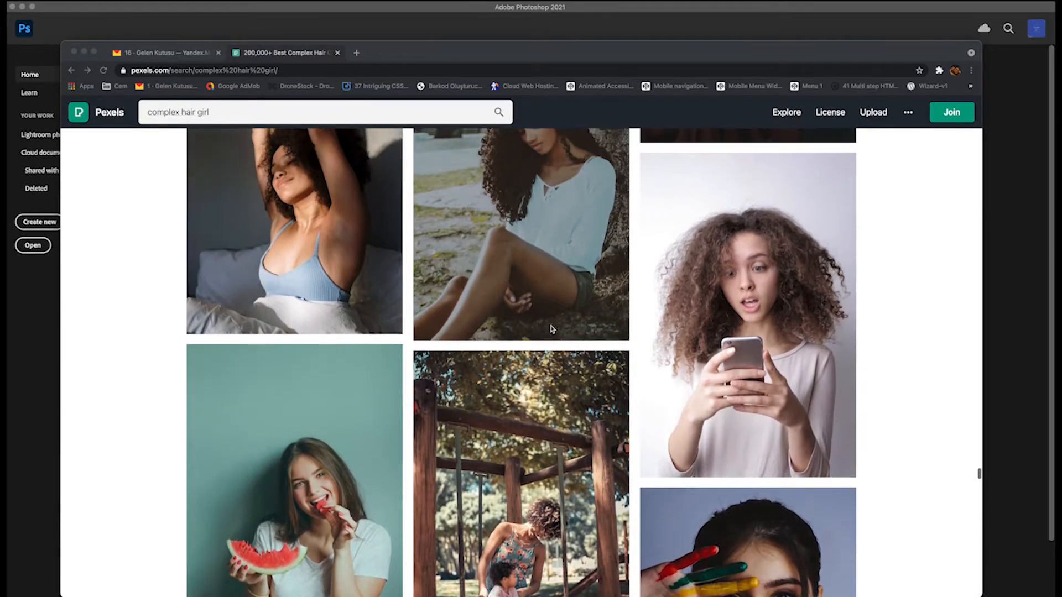
left_click(792, 323)
left_click(765, 334)
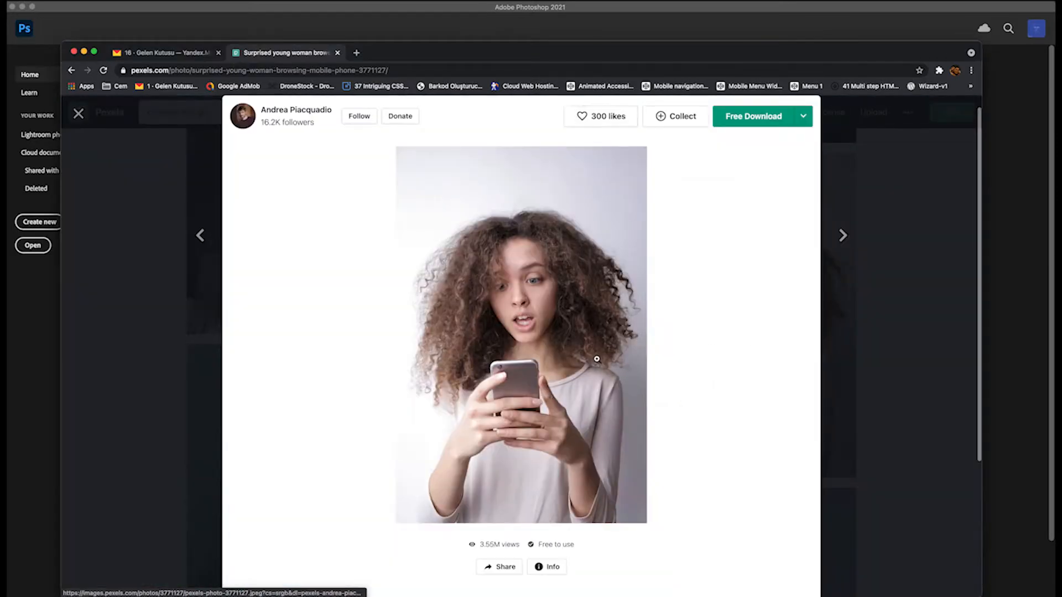
Download the curly-haired woman photo, dismiss the thank-you message and open the downloaded JPG file
left_click(775, 125)
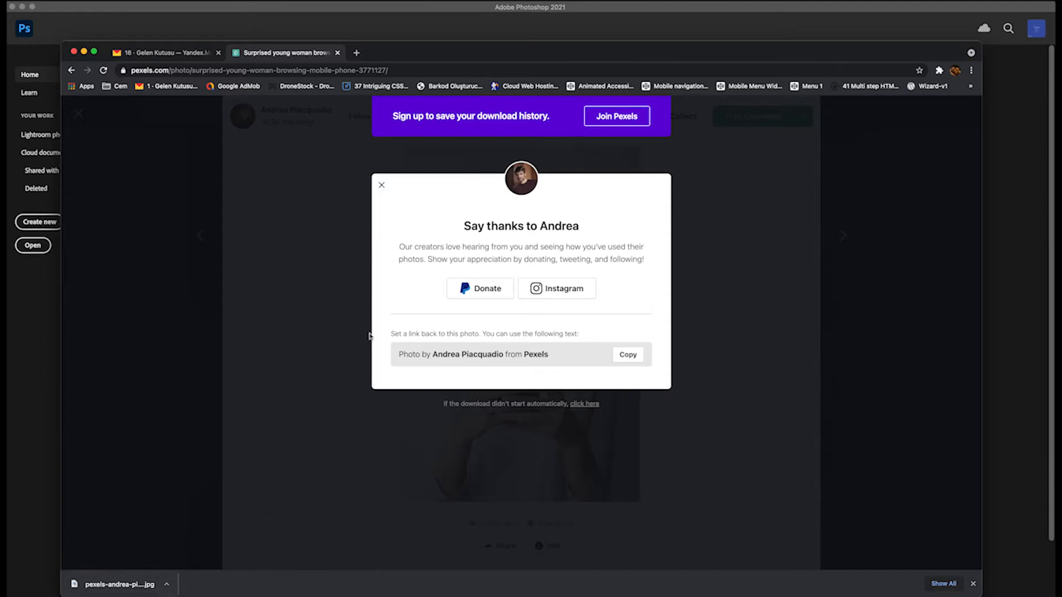
left_click(381, 187)
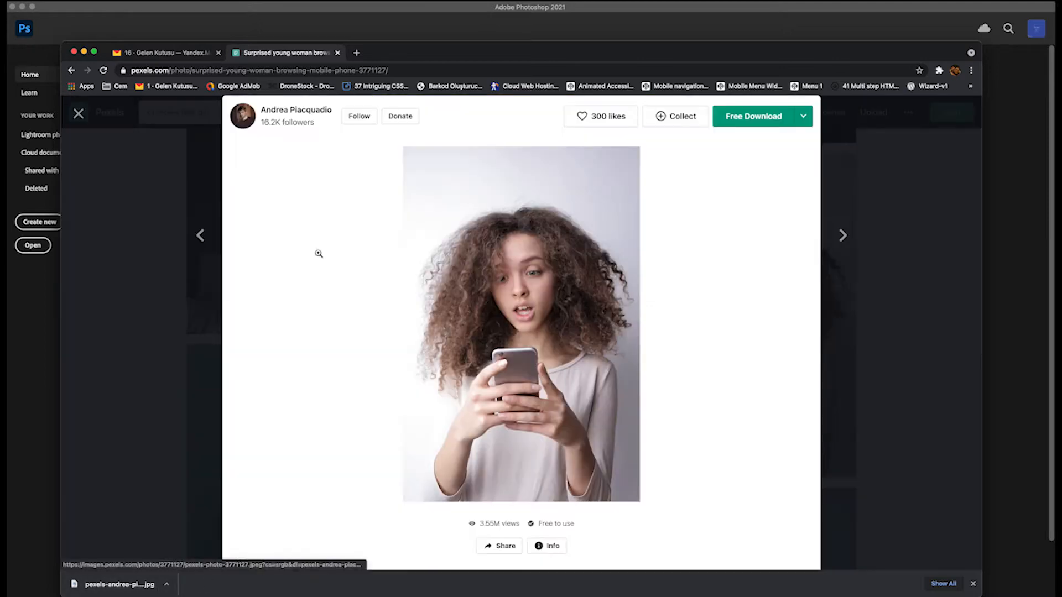
left_click(130, 586)
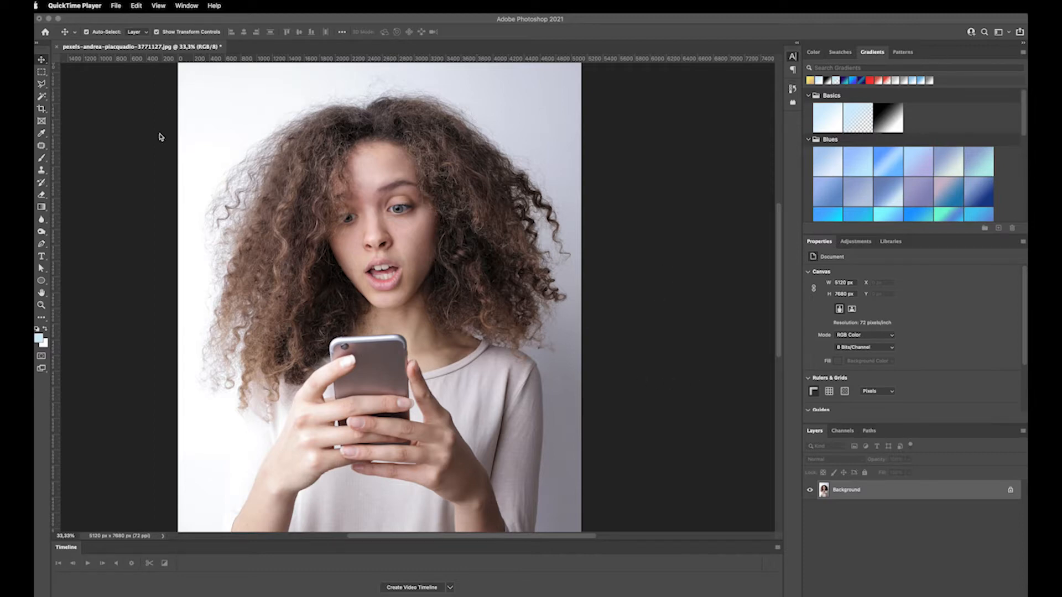
In Photoshop, start Select and Mask on the photo and lower the preview transparency to 8%
left_click(159, 135)
left_click(216, 6)
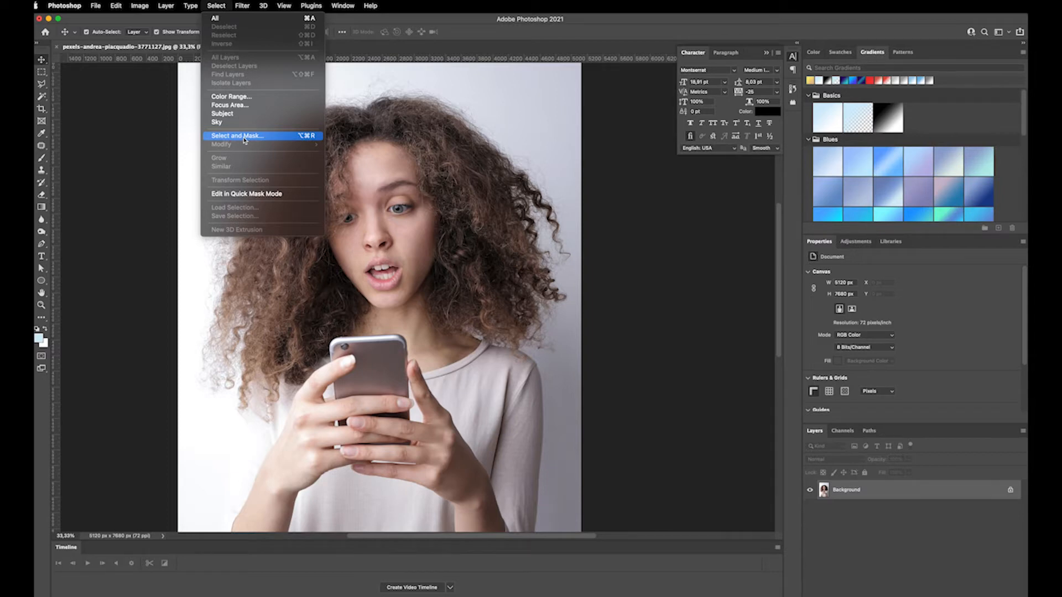
left_click(244, 136)
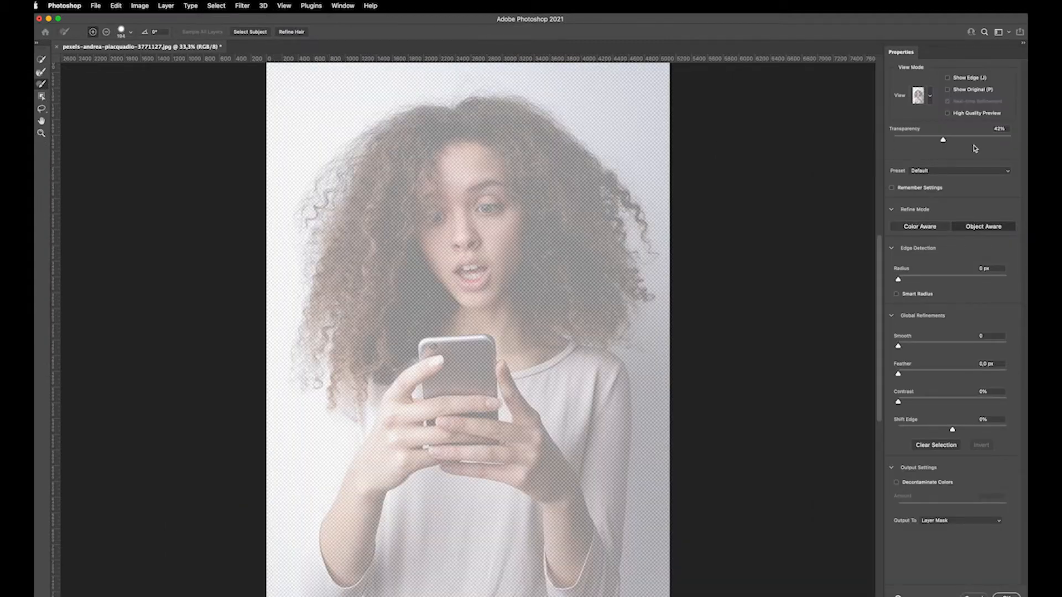
left_click_drag(943, 143, 903, 143)
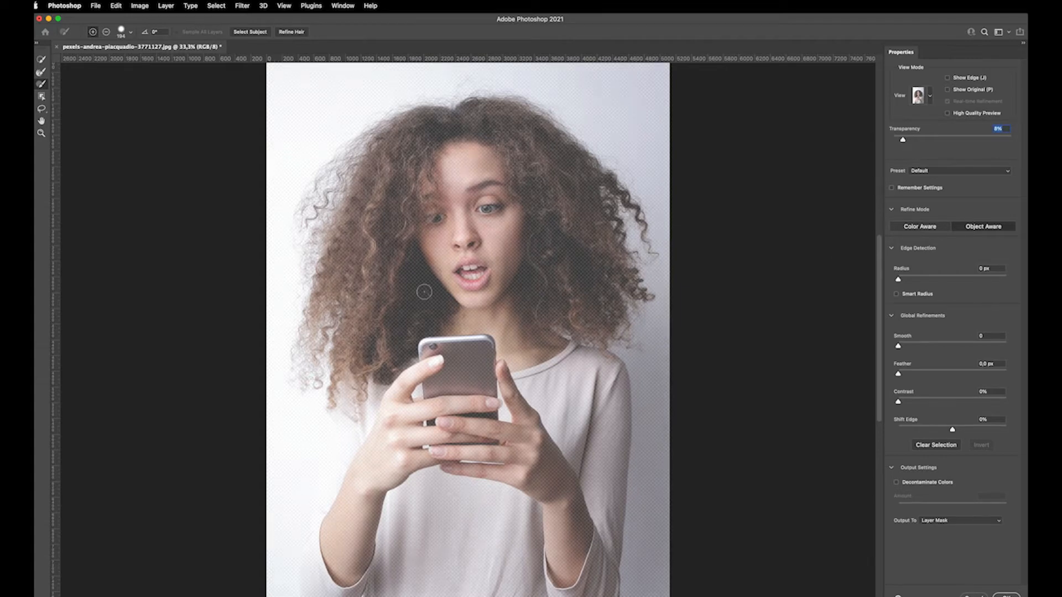
Activate the Refine Edge Brush for working on the curly hair edges
scroll(376, 199, "left", 5)
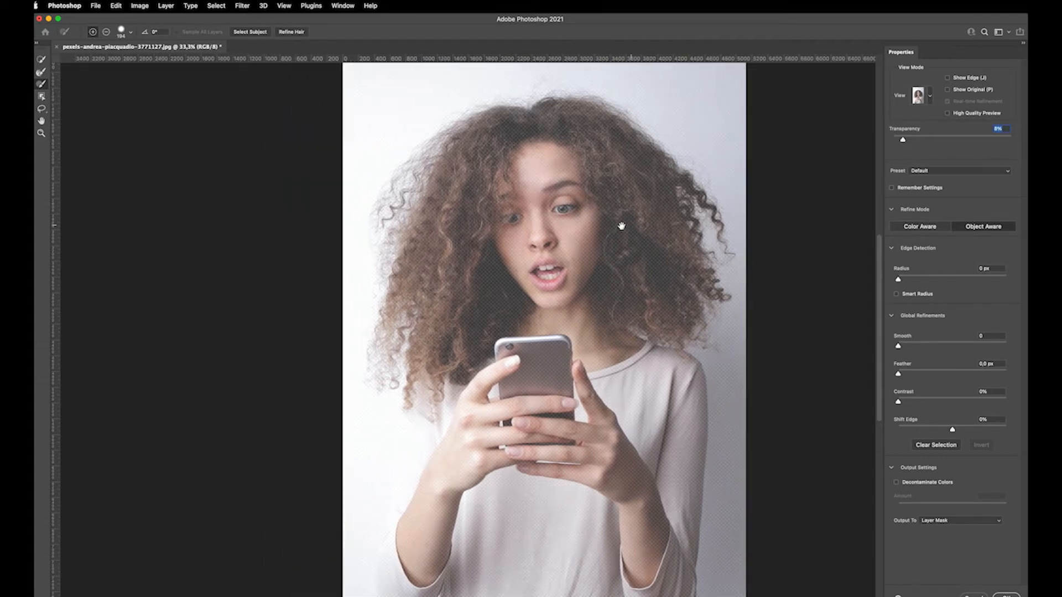
left_click_drag(629, 226, 545, 226)
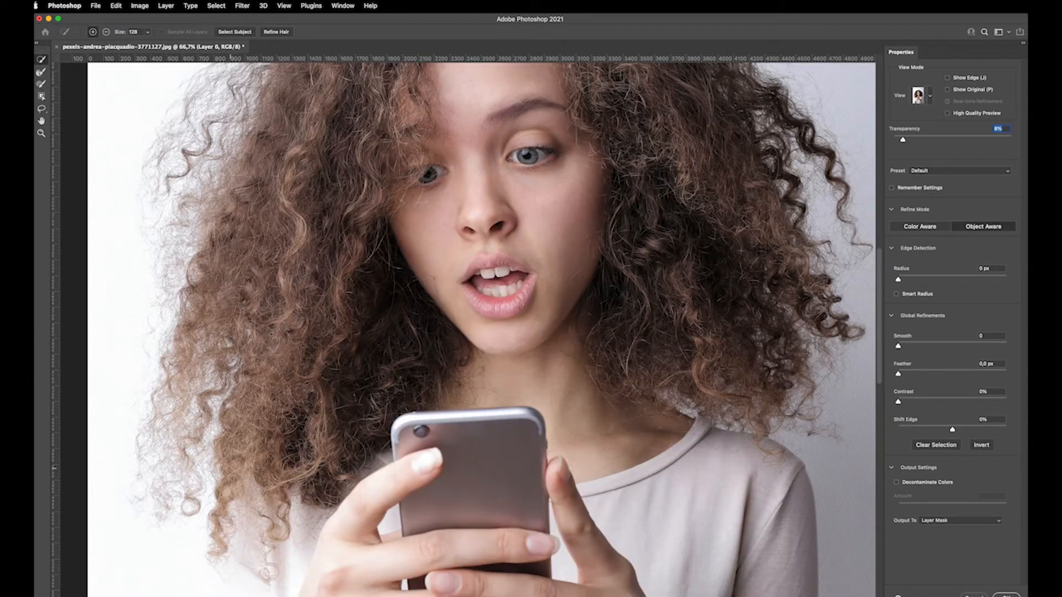
left_click(41, 72)
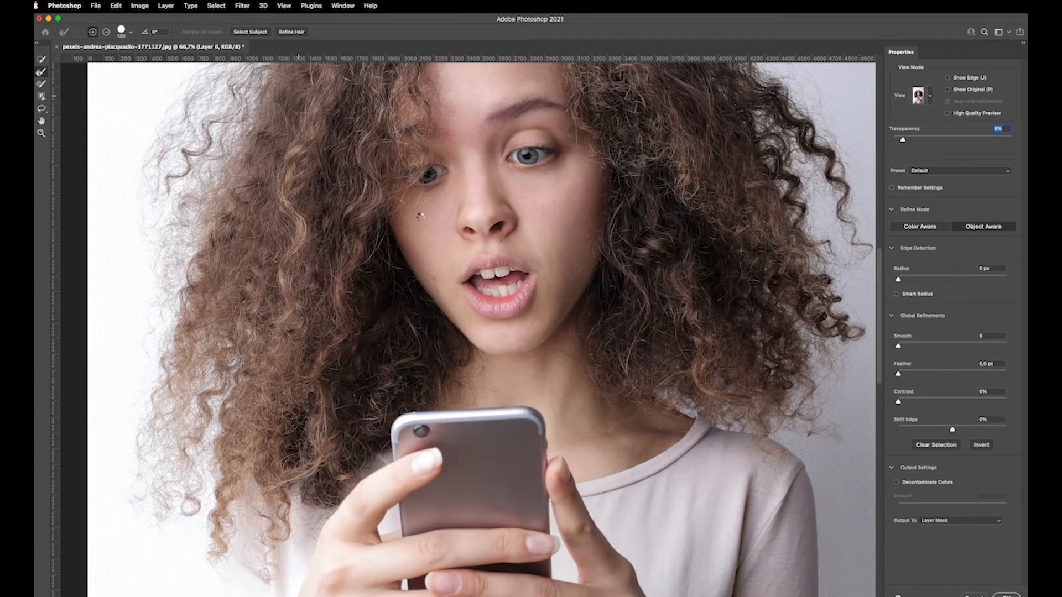
Paint the pale sleeve edge beside the phone-holding arm and the faded shirt shoulder under the hair back into the selection with the Brush Tool
scroll(354, 203, "up", 5)
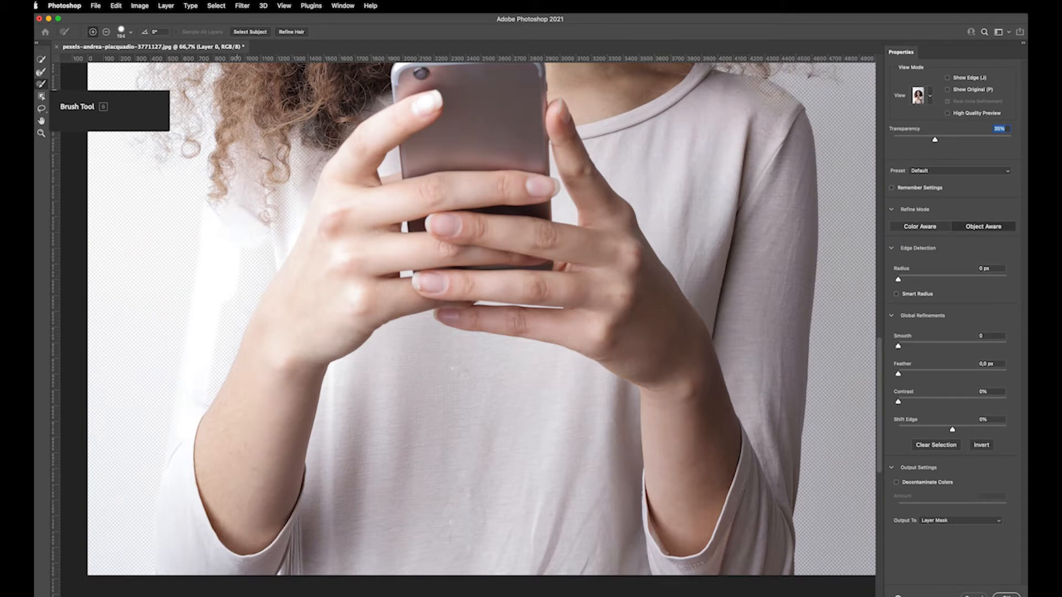
mouse_move(286, 177)
left_mouse_down()
mouse_move(275, 253)
mouse_move(246, 302)
mouse_move(260, 269)
mouse_move(257, 296)
mouse_move(246, 247)
mouse_move(237, 282)
mouse_move(265, 255)
mouse_move(281, 262)
mouse_move(226, 328)
mouse_move(204, 407)
mouse_move(246, 318)
mouse_move(171, 500)
left_mouse_up()
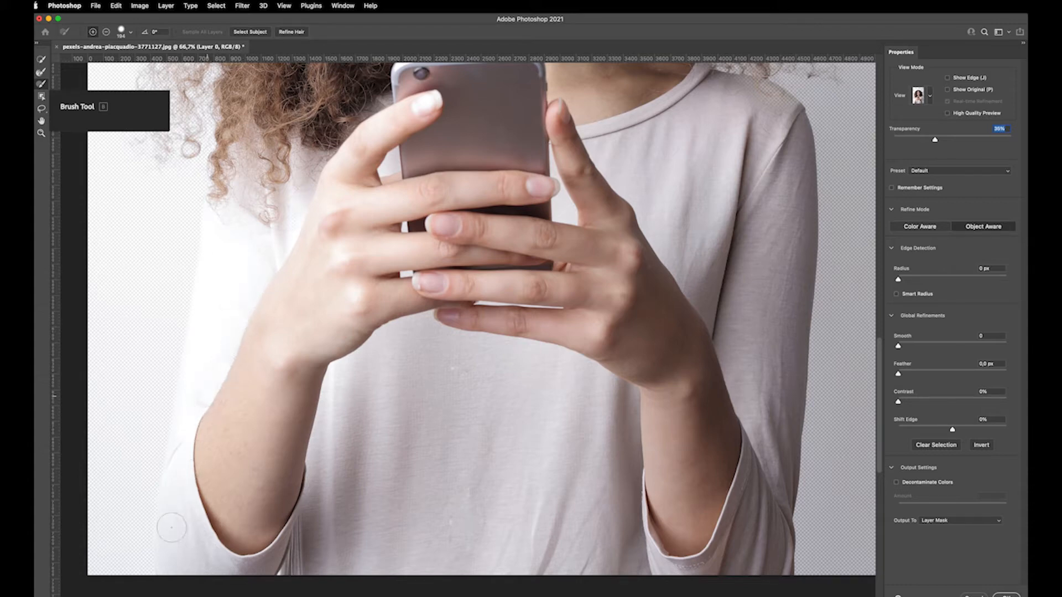
scroll(642, 361, "up", 5)
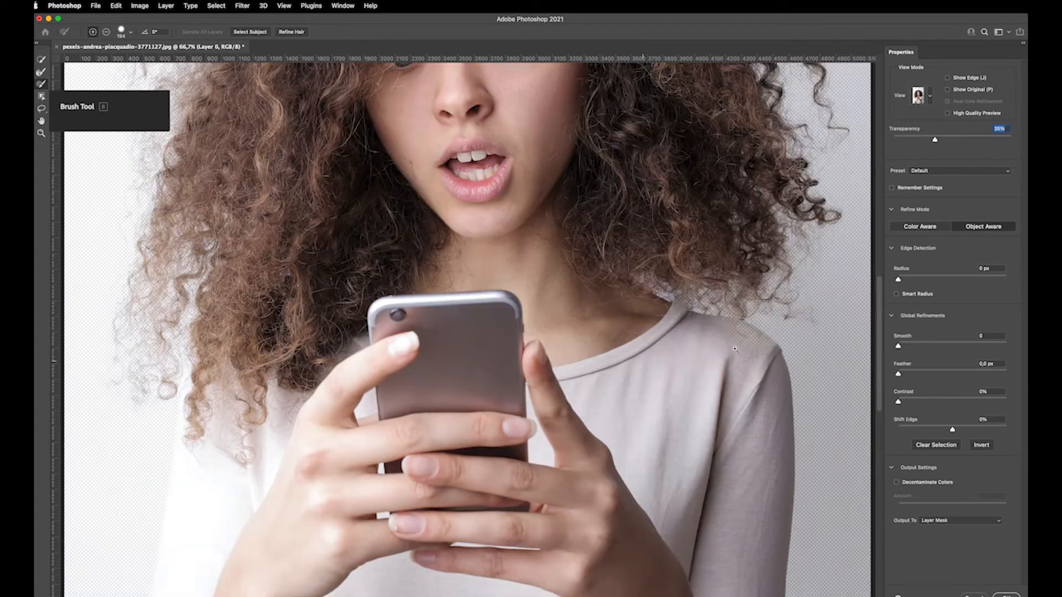
scroll(735, 350, "up", 2)
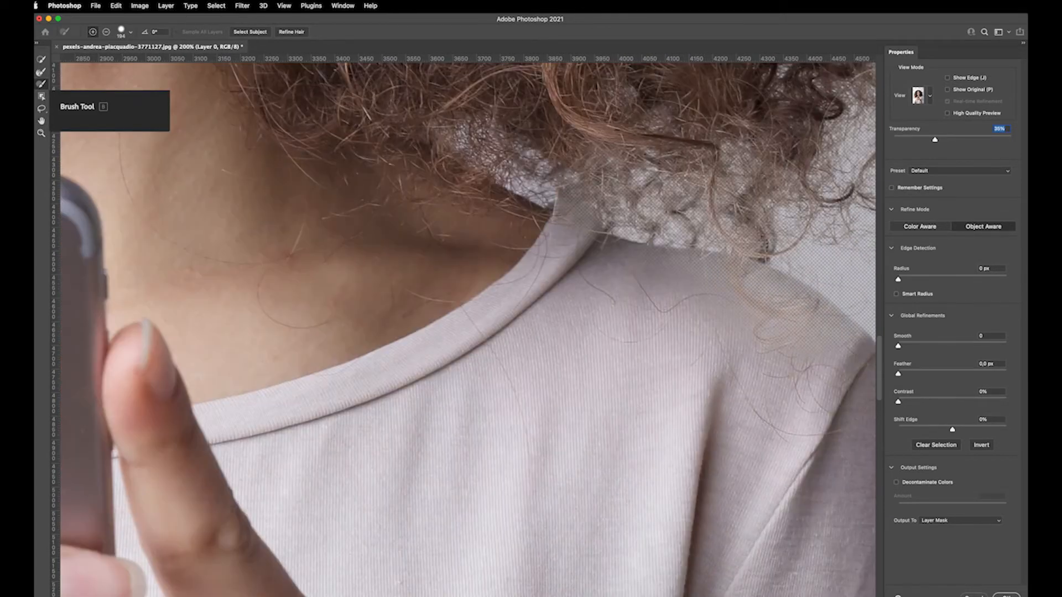
scroll(639, 298, "right", 4)
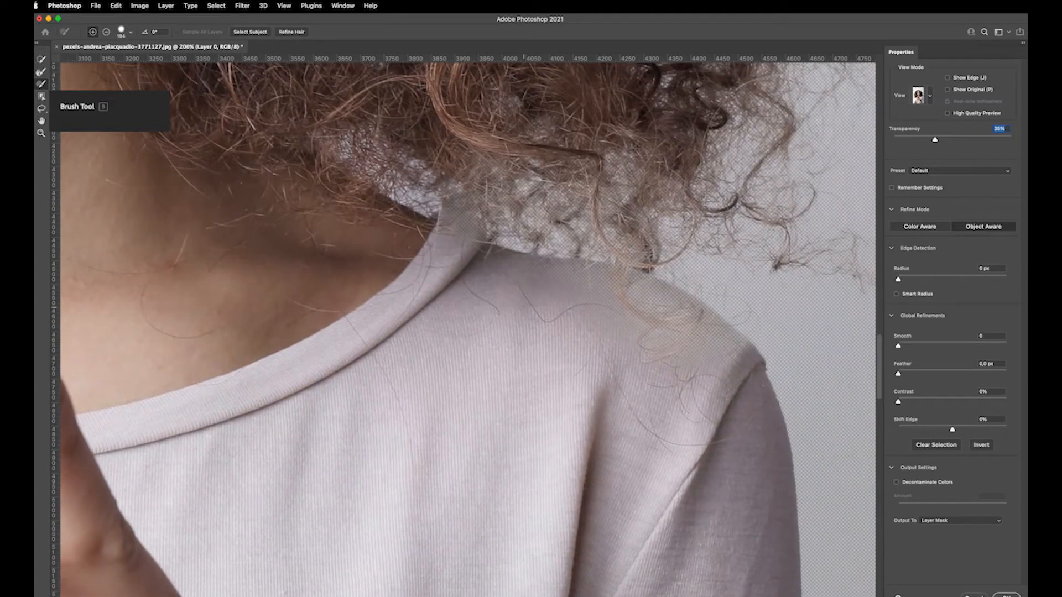
mouse_move(502, 297)
left_mouse_down()
mouse_move(575, 285)
mouse_move(653, 320)
mouse_move(670, 344)
mouse_move(730, 357)
mouse_move(738, 348)
mouse_move(715, 374)
left_mouse_up()
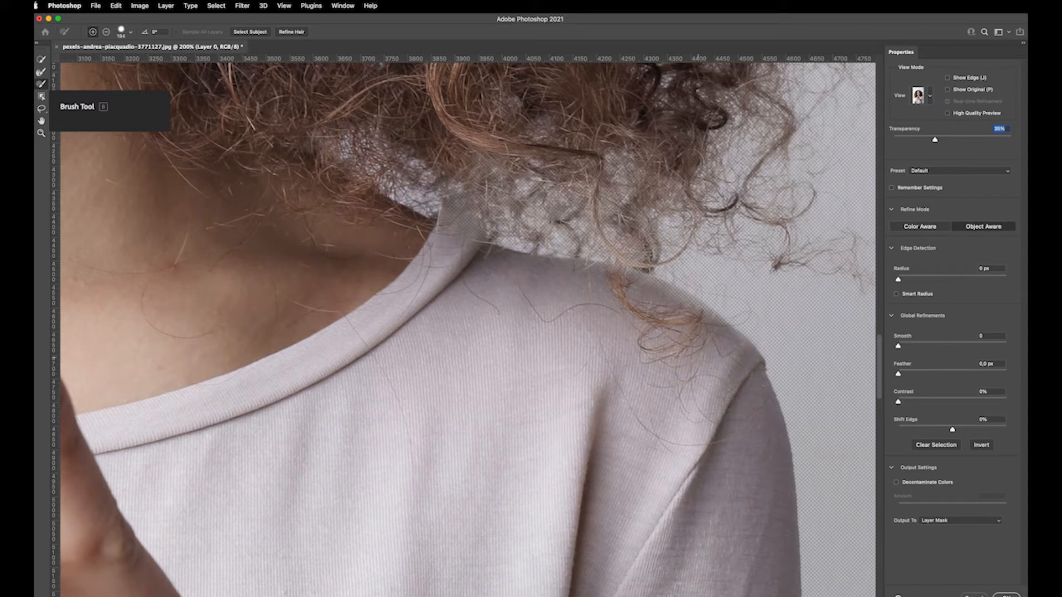
Reduce the brush size for the shoulder edge and output the refined selection as a layer mask
right_click(693, 343)
left_click(741, 358)
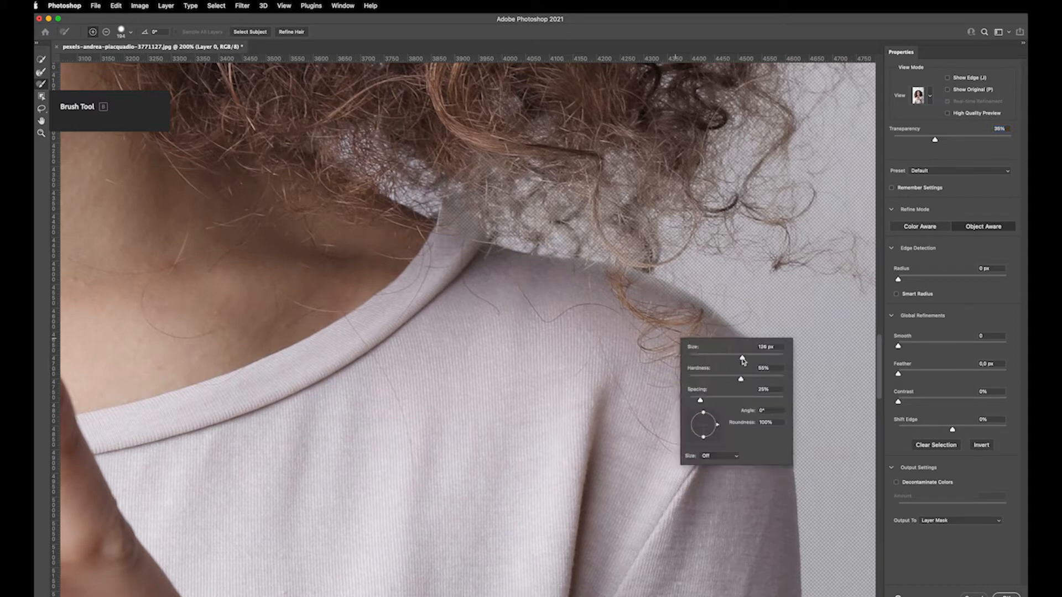
left_click(664, 319)
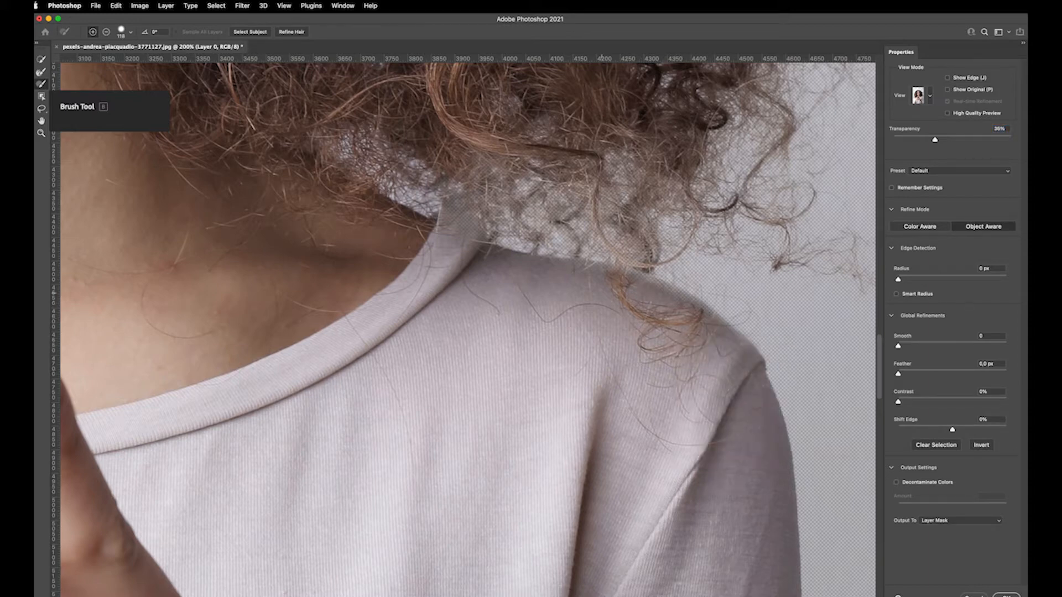
key("super+0")
left_click(1005, 594)
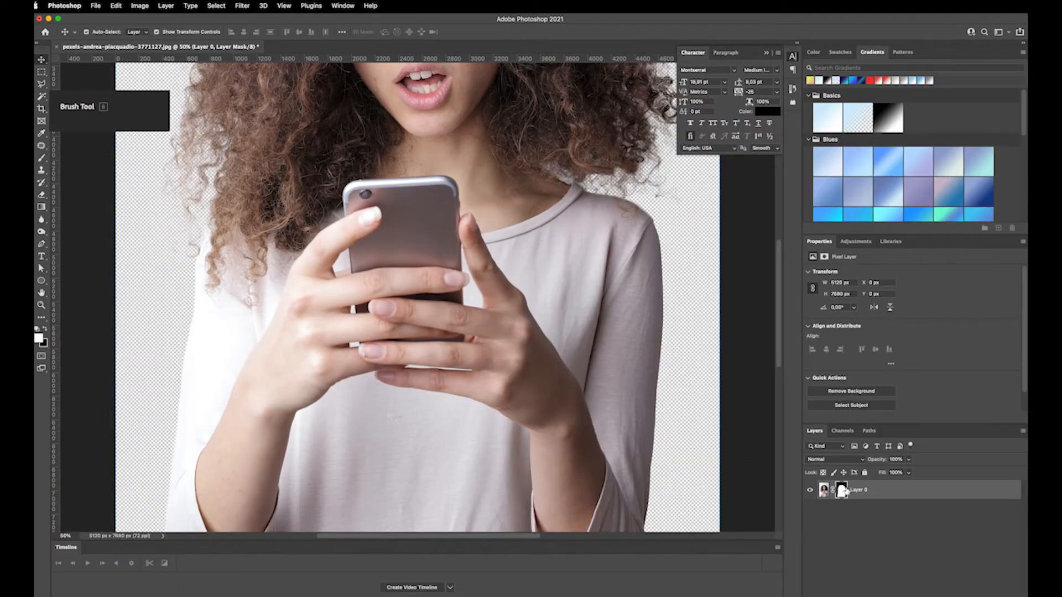
Load the woman's layer mask as a selection, and clear the selection and the active layer
left_click(842, 490)
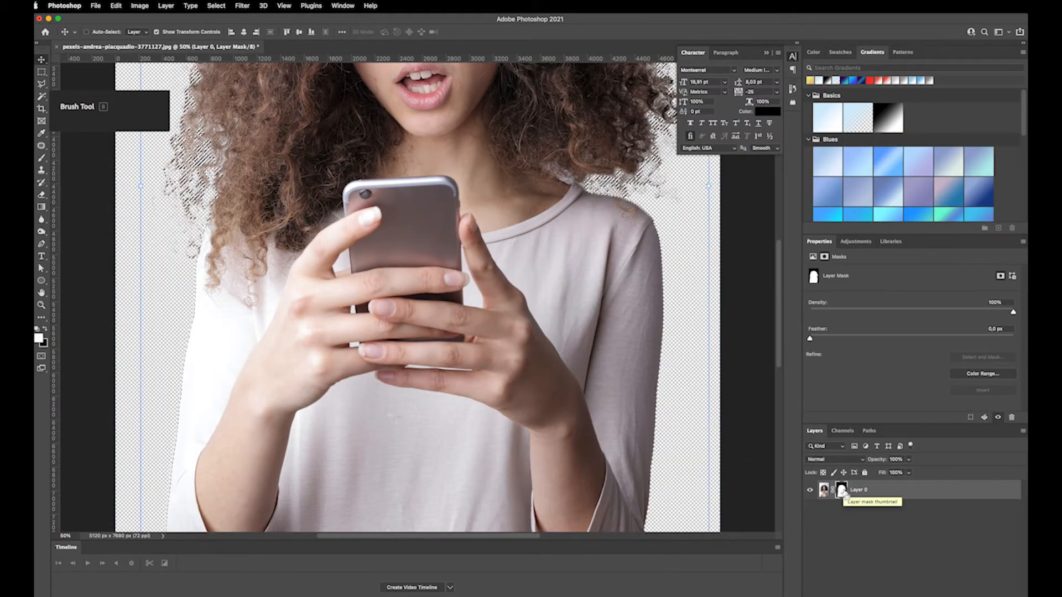
key("super+minus")
key("super+minus")
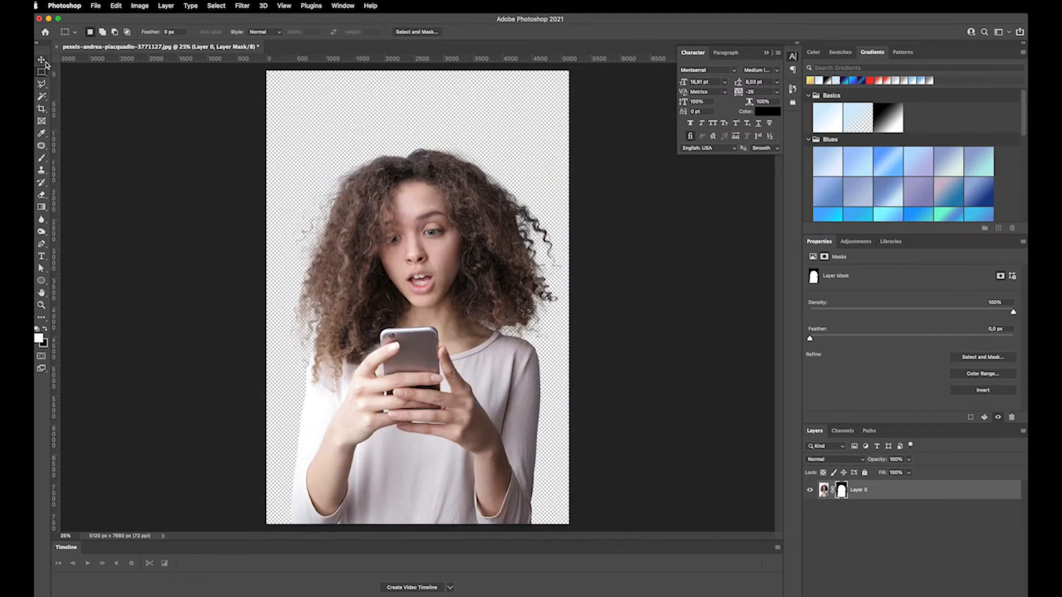
left_click(285, 136)
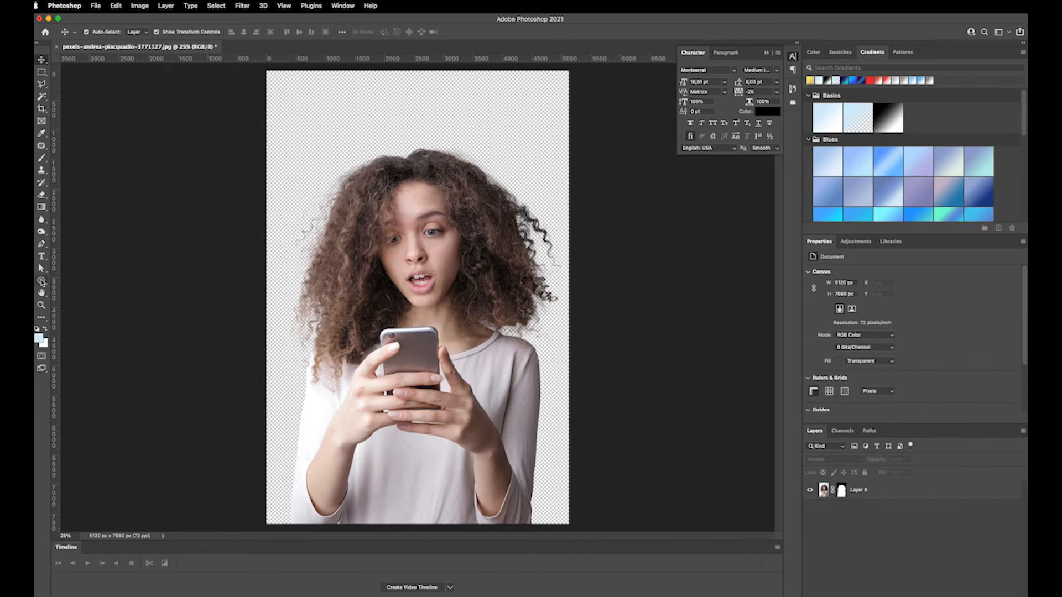
Draw a rectangle shape covering the whole canvas, about 5329 by 7855 px
left_click(40, 281)
left_click(77, 279)
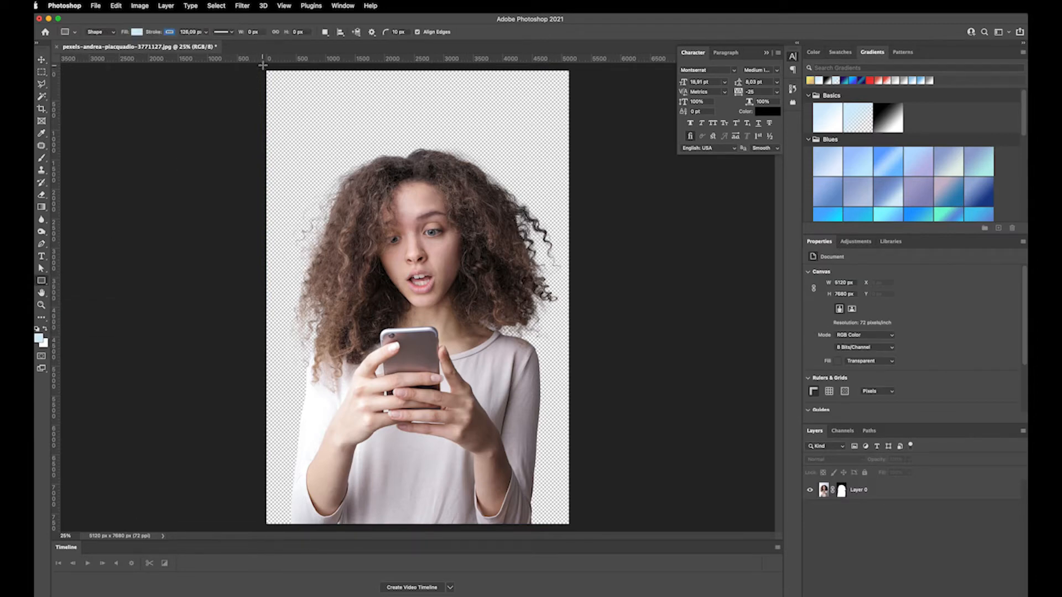
left_click_drag(264, 66, 577, 529)
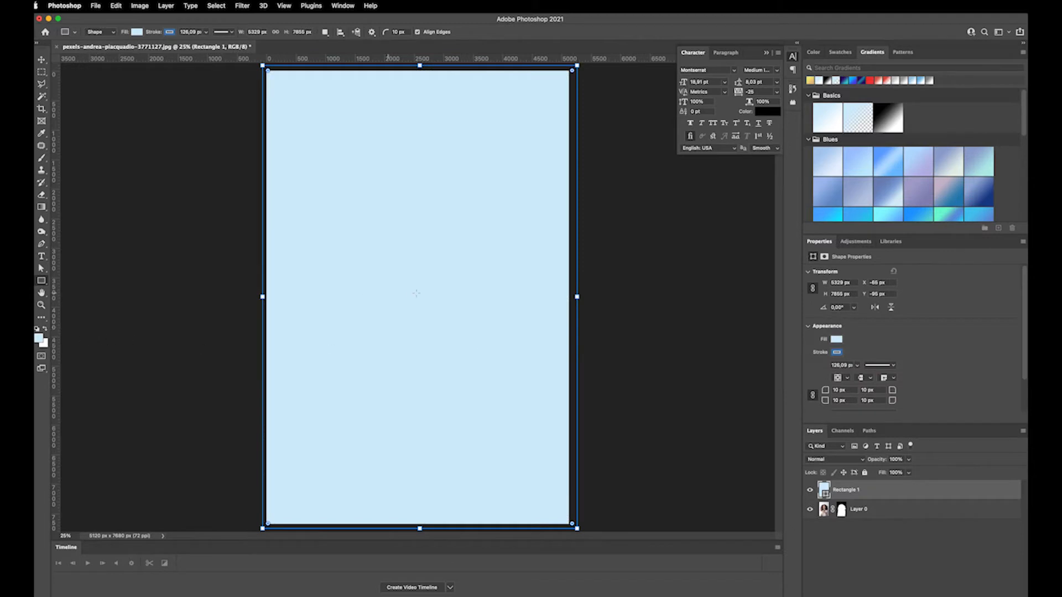
Set the foreground color to the magenta c24083
left_click(38, 338)
left_click(914, 370)
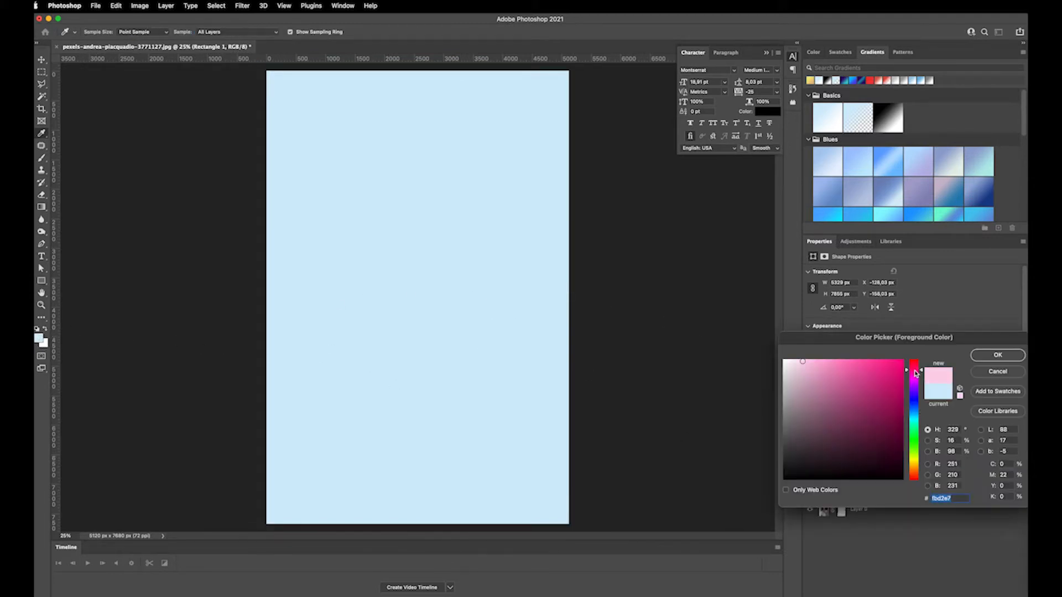
left_click(864, 388)
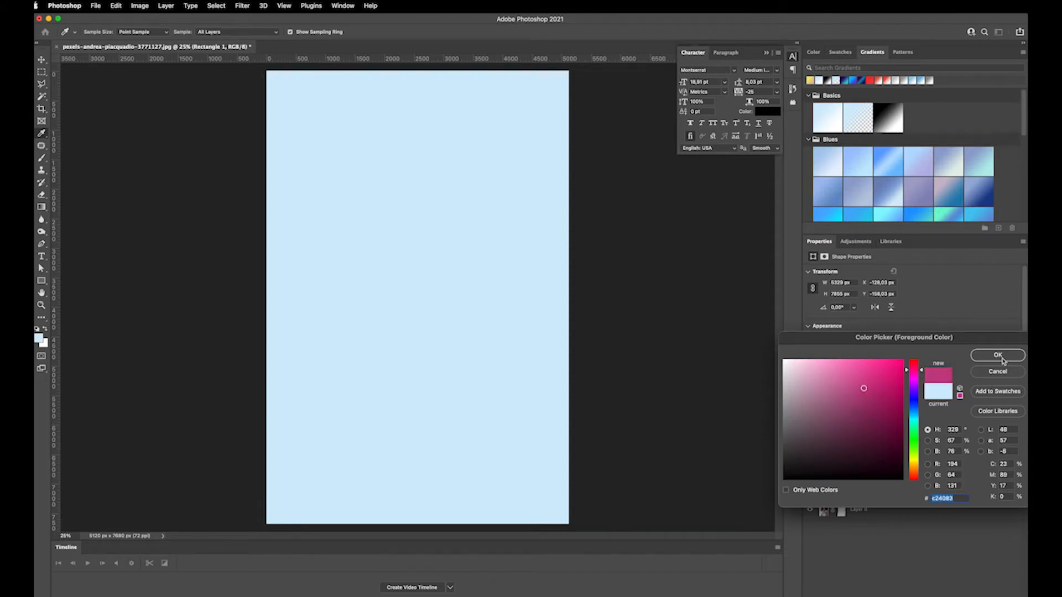
left_click(998, 356)
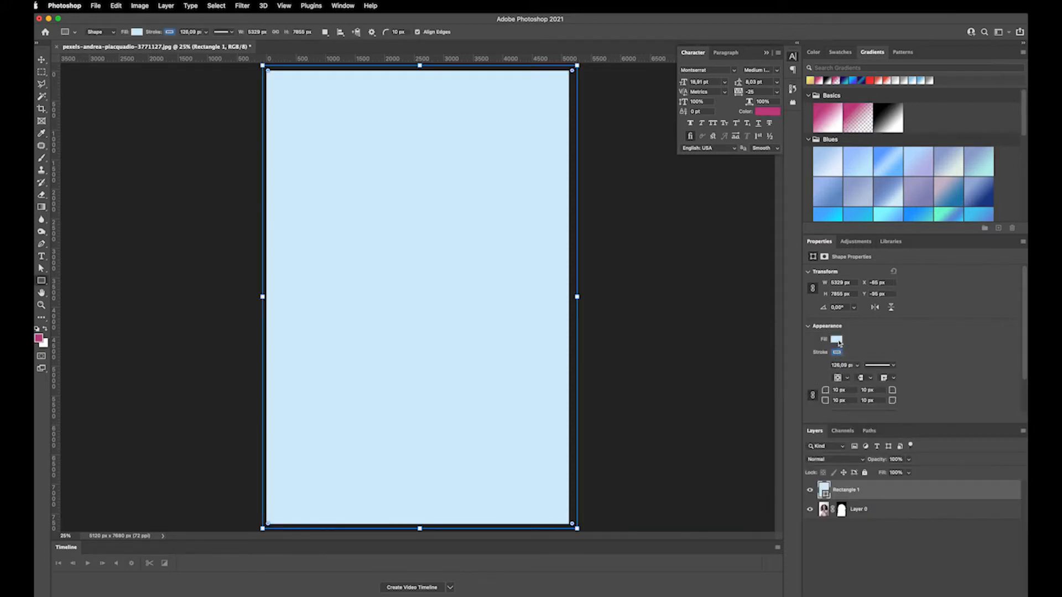
Remove the rectangle's stroke and fill it with the recently used magenta
left_click(838, 352)
left_click(818, 371)
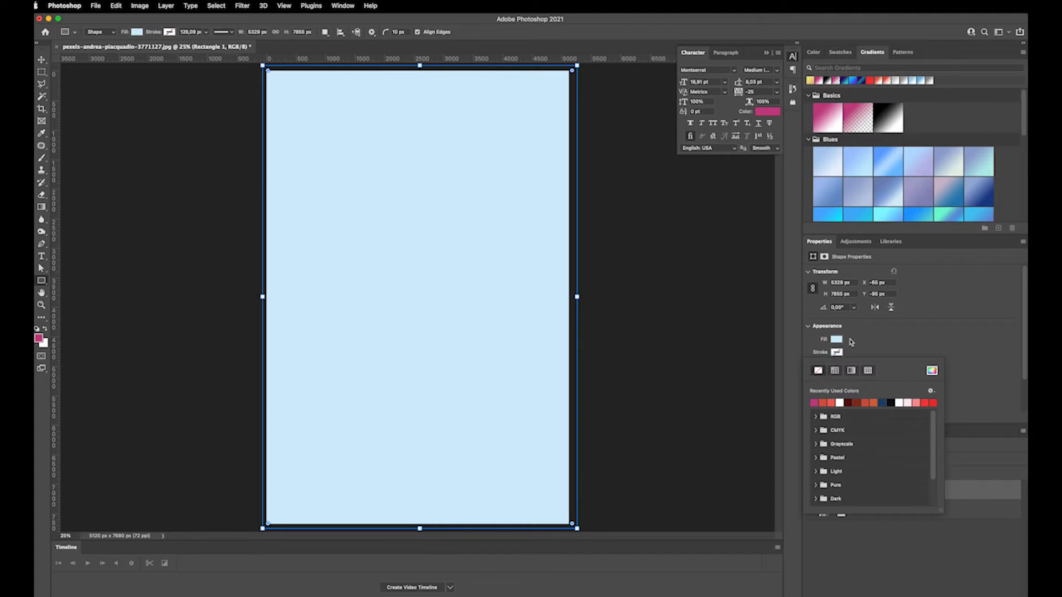
left_click(837, 340)
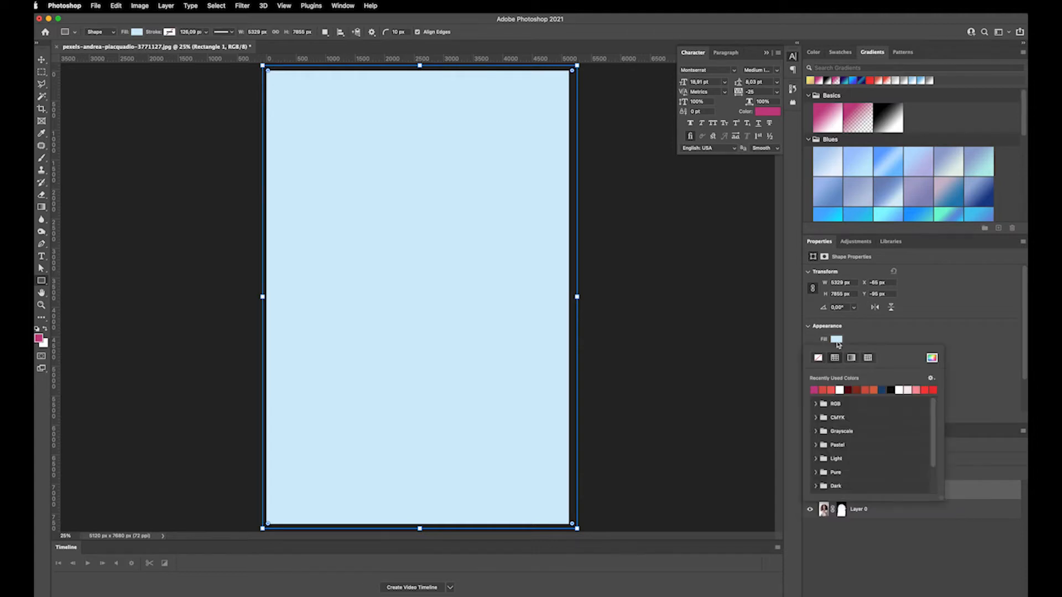
left_click(816, 390)
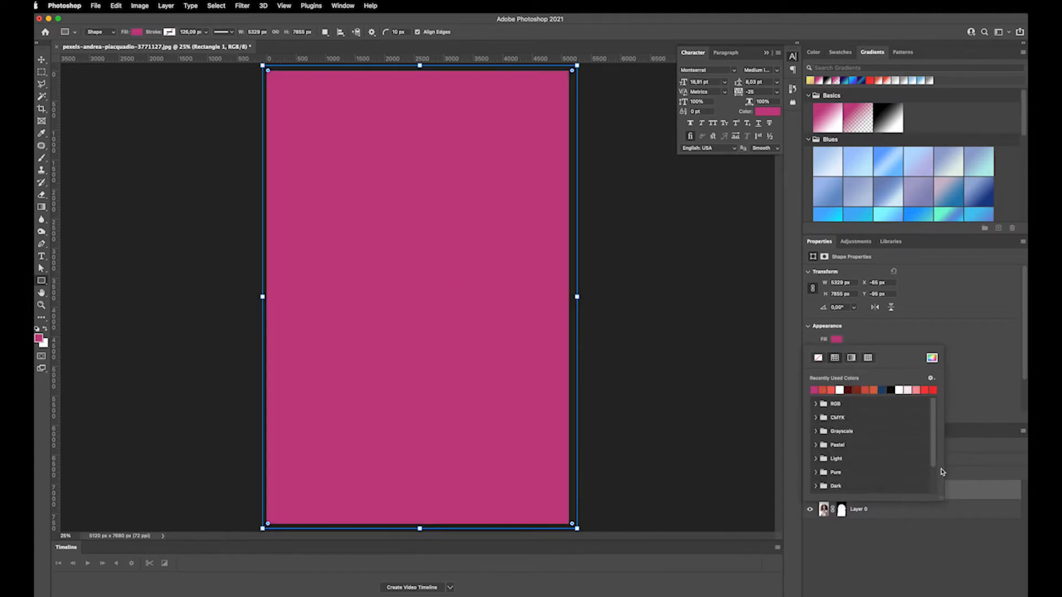
Move the magenta rectangle layer beneath the woman's masked layer
left_click(963, 494)
left_click_drag(974, 494, 960, 515)
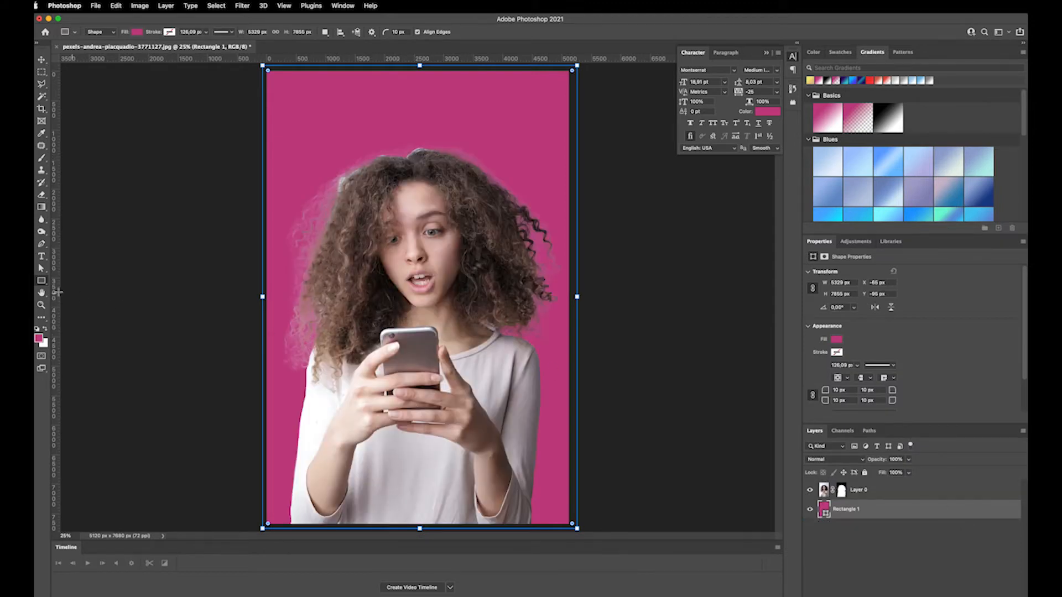
Refine the hair edge at the upper left of the woman's head in Select and Mask, clearing leftover background between the strands
left_click(41, 305)
left_click(335, 326)
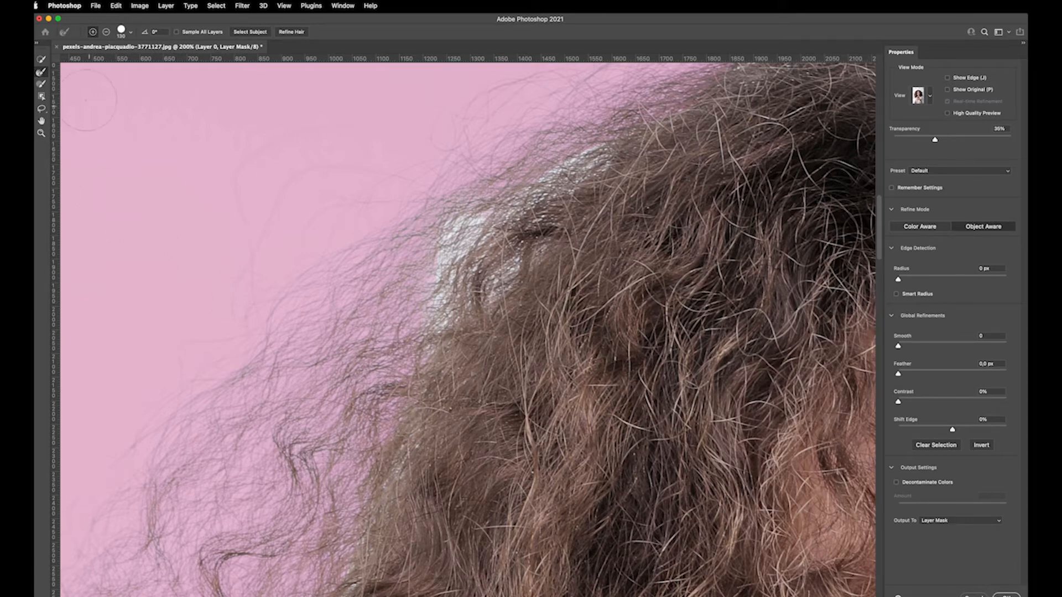
left_click(121, 30)
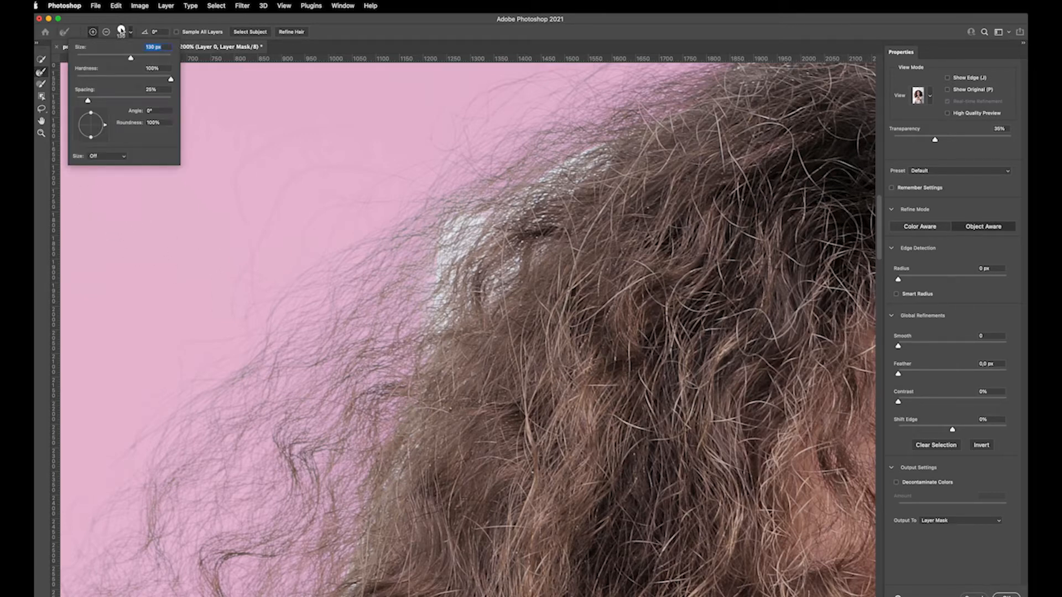
left_click(148, 80)
left_click(287, 35)
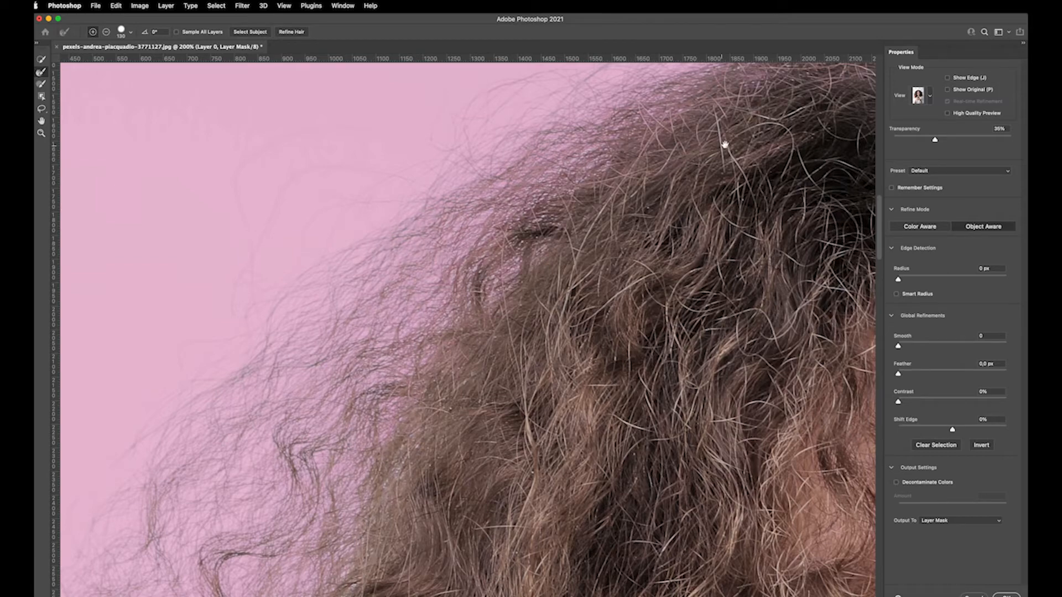
Brush away the leftover background between the curls and the shirt collar with the Refine Edge Brush
left_click_drag(723, 142, 354, 227)
left_click_drag(630, 243, 263, 232)
left_click_drag(742, 403, 620, 179)
left_click_drag(387, 370, 559, 301)
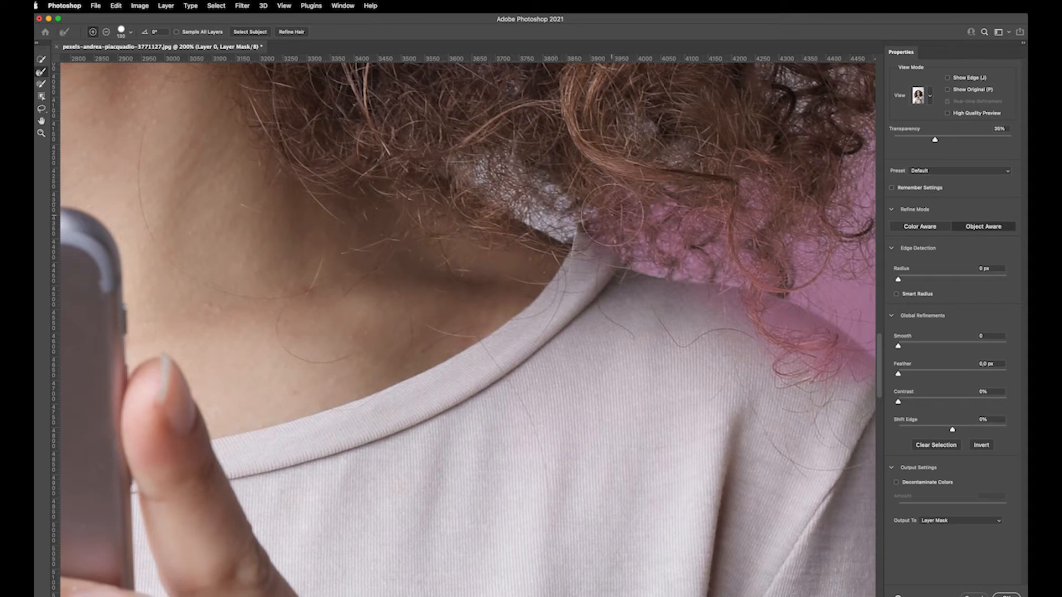
mouse_move(545, 178)
left_mouse_down()
mouse_move(560, 207)
mouse_move(664, 182)
left_mouse_up()
left_click_drag(737, 257, 766, 246)
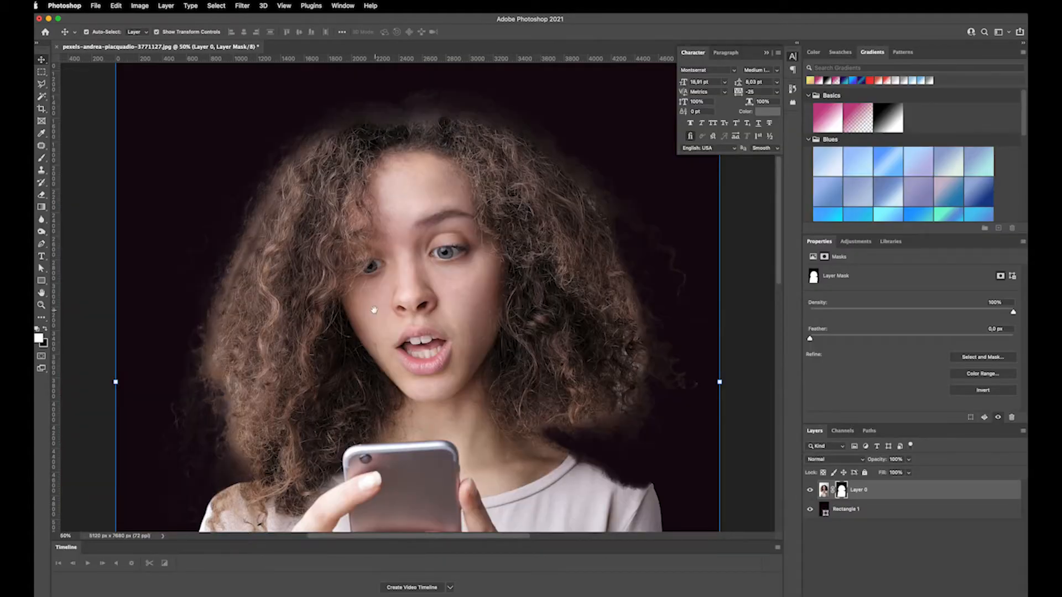
Inspect the cutout down to the damaged sleeve and reopen Layer 0's mask in Select and Mask
scroll(388, 343, "down", 5)
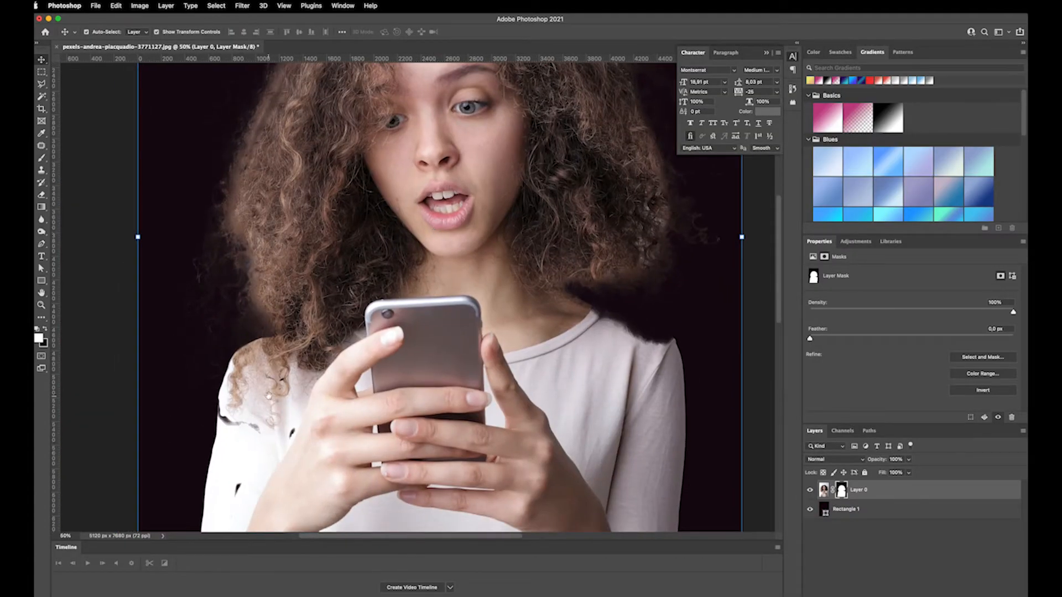
left_click_drag(270, 433, 270, 343)
left_click_drag(276, 440, 288, 338)
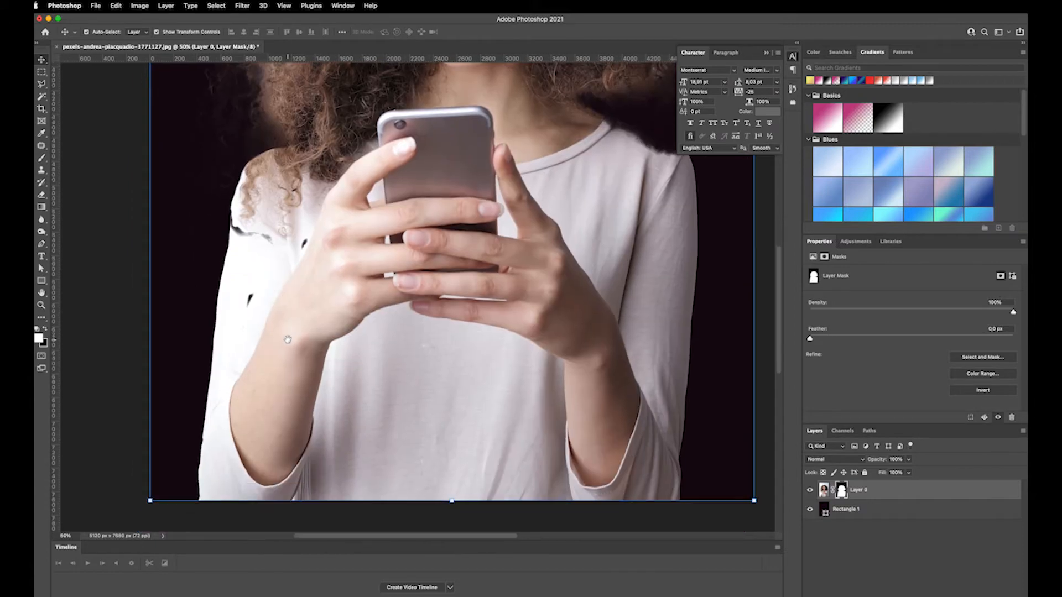
right_click(840, 494)
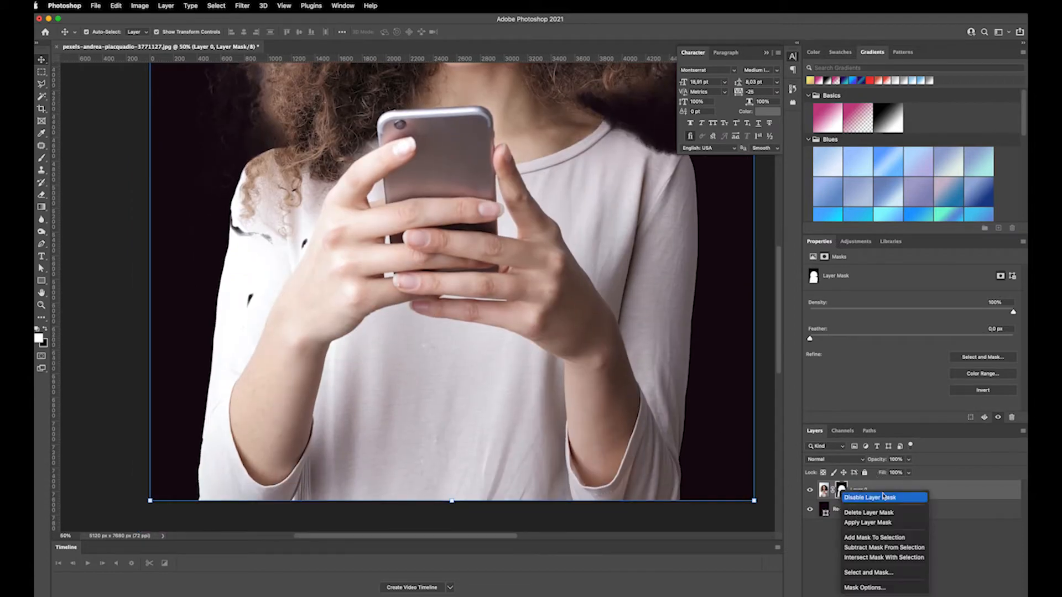
left_click(869, 573)
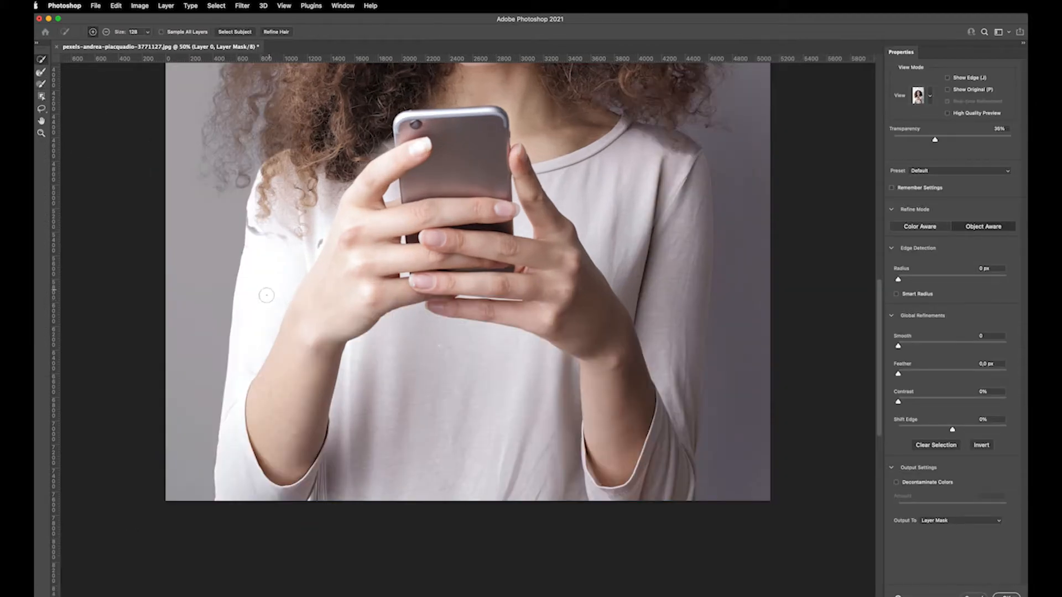
Try a quick selection over the white sleeve's missing patch, undo it, and switch to the Brush tool
left_click(323, 236)
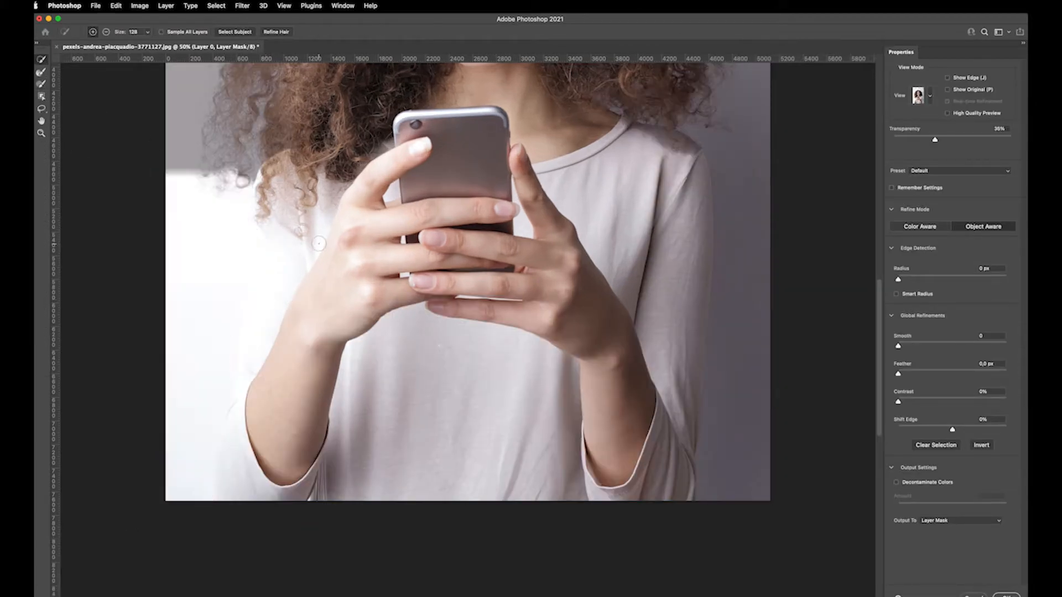
key("super+z")
key("super+z")
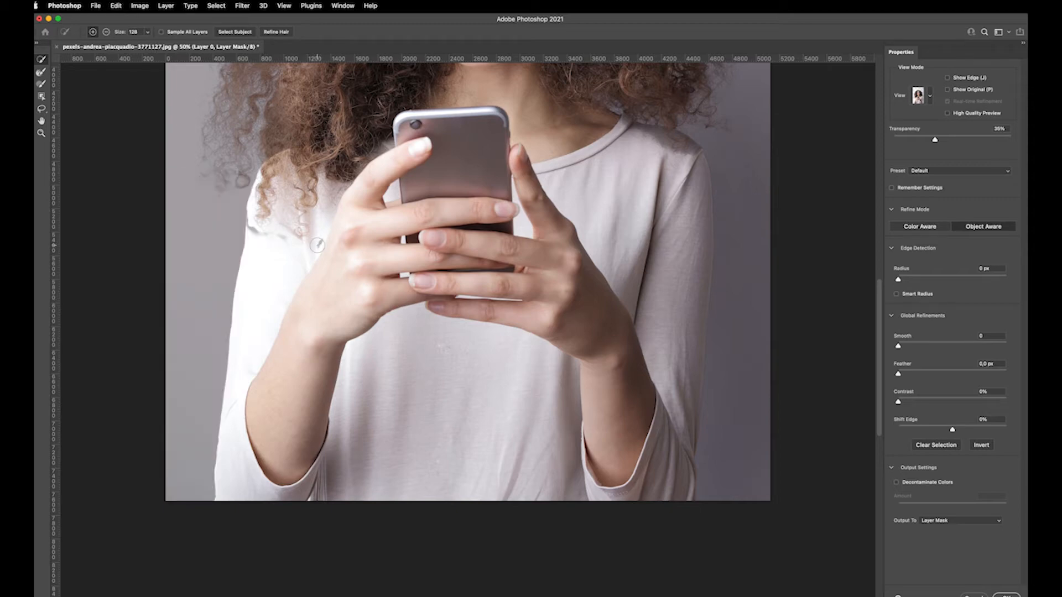
left_click(36, 84)
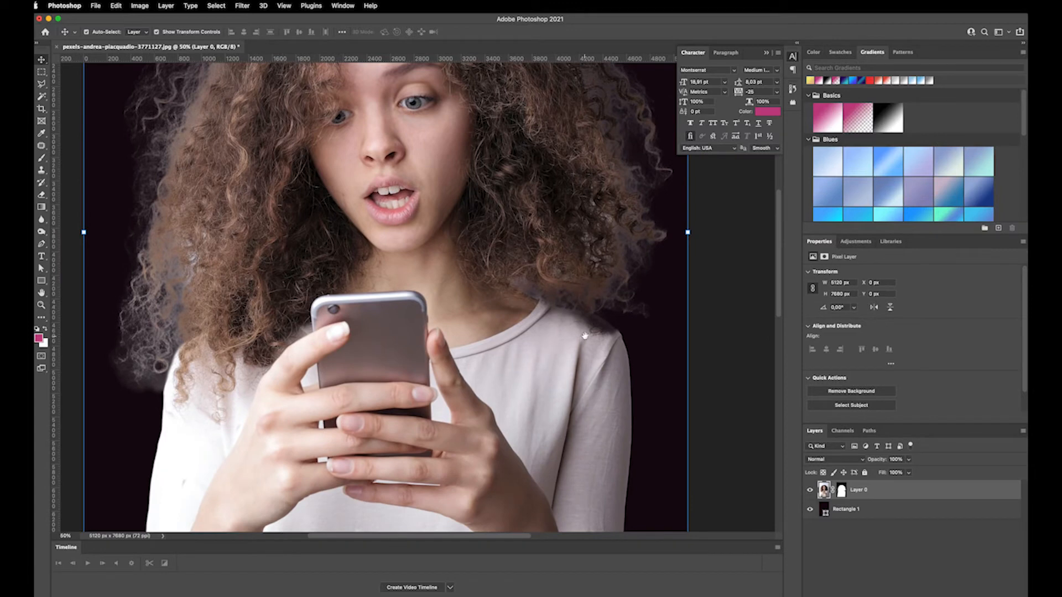
View Layer 0's layer mask on its own in grayscale and return to the normal image view
key("super+z")
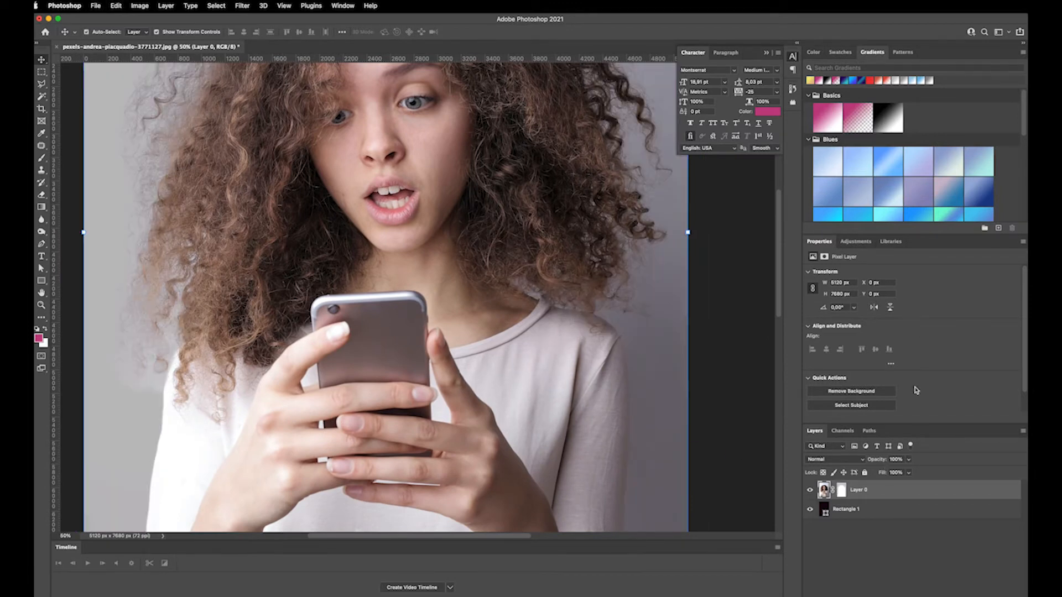
left_click(841, 492)
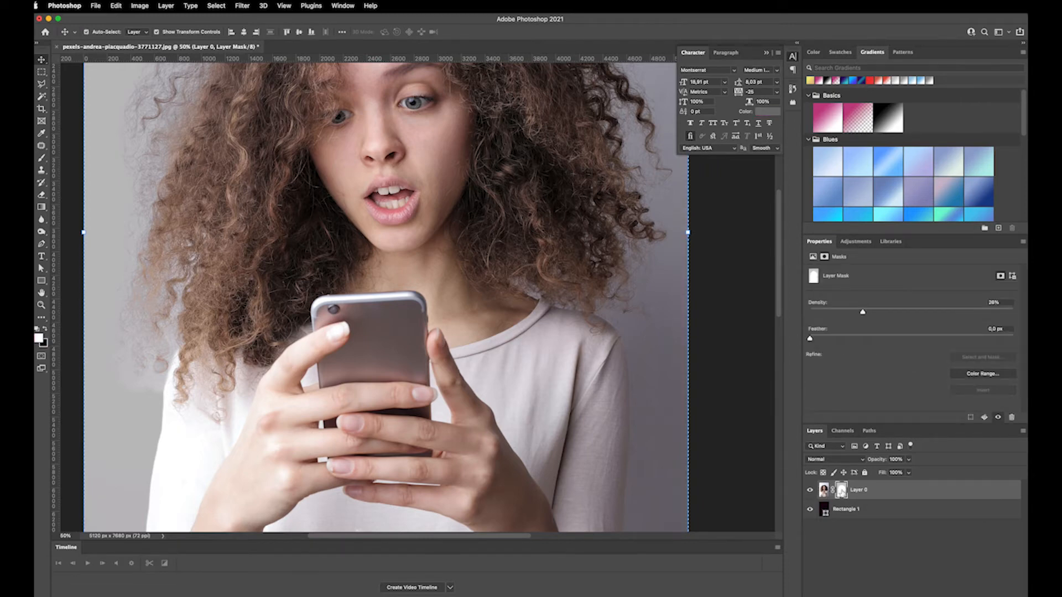
left_click(841, 491, "alt")
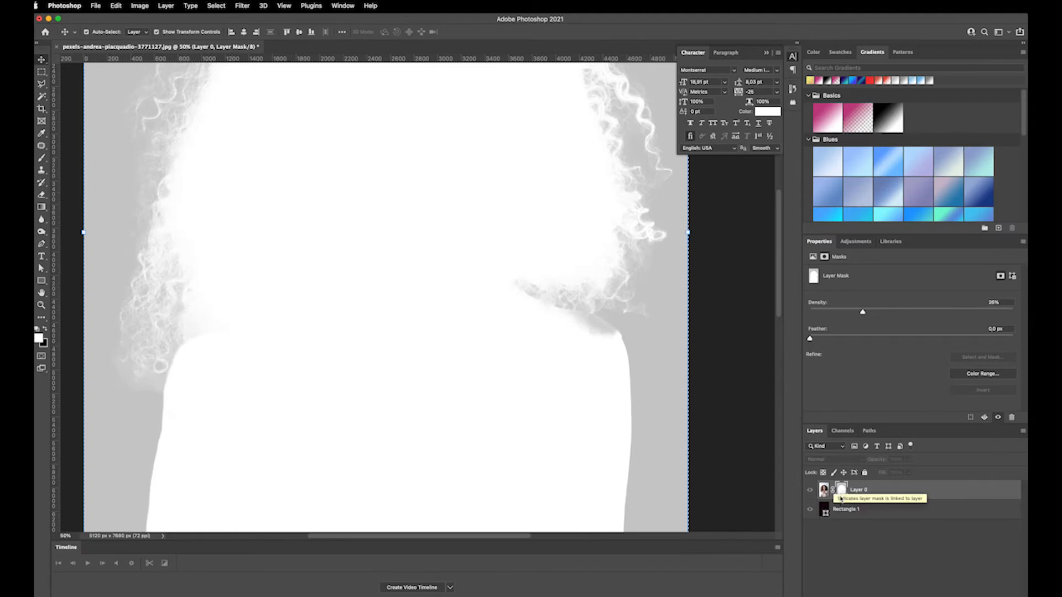
left_click(824, 490)
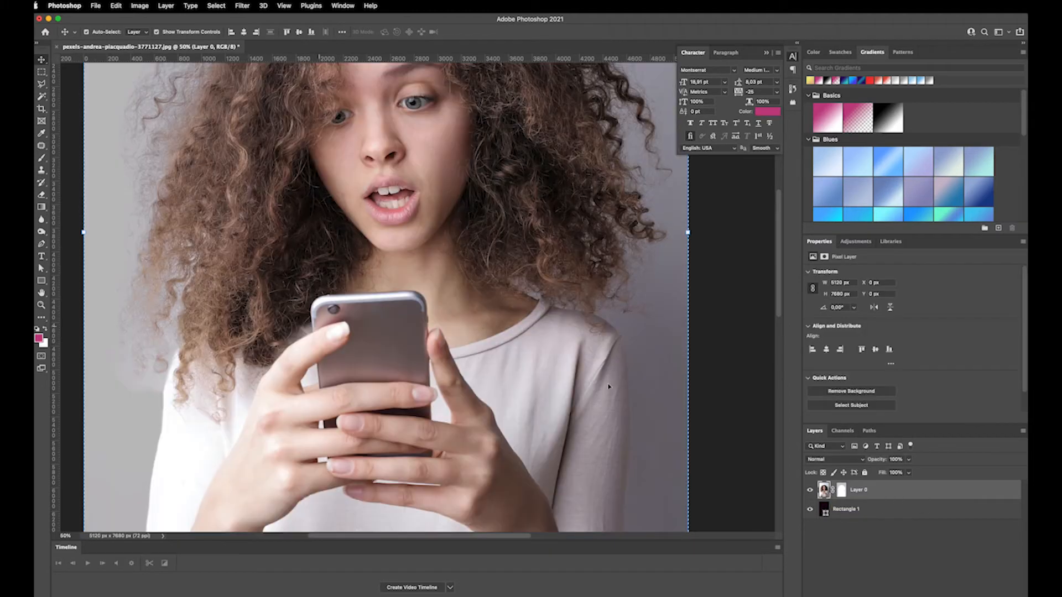
Set the density of Layer 0's layer mask to 66%
left_click(862, 510)
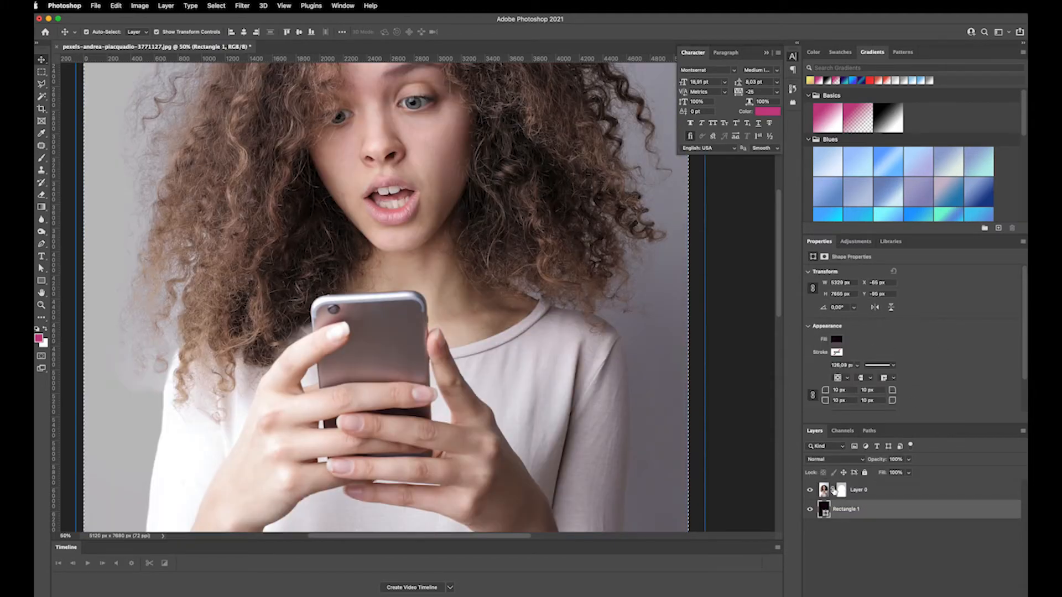
left_click(840, 491)
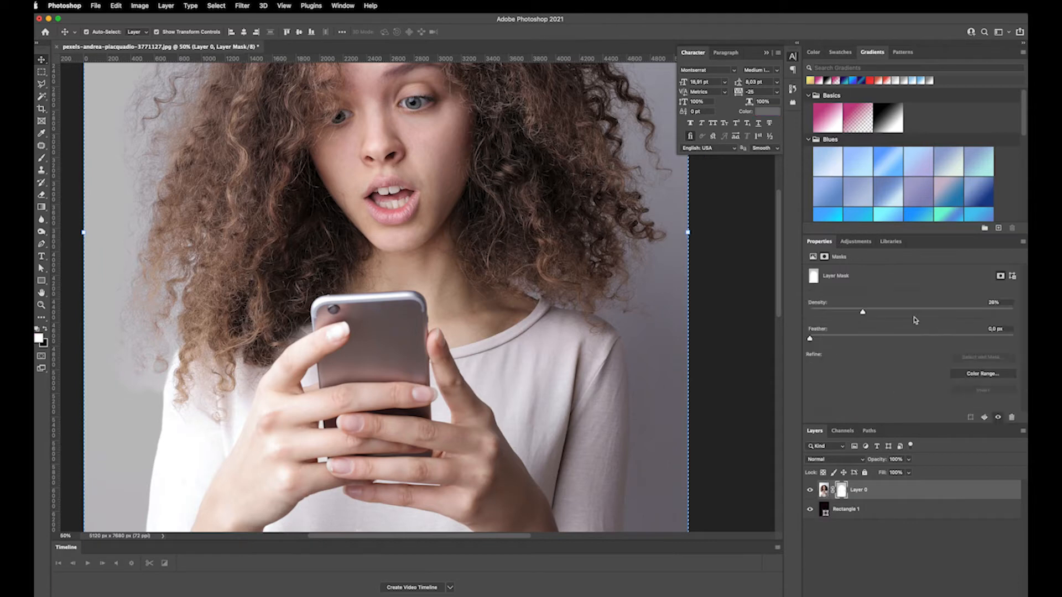
mouse_move(936, 313)
left_mouse_down()
mouse_move(960, 314)
mouse_move(945, 314)
left_mouse_up()
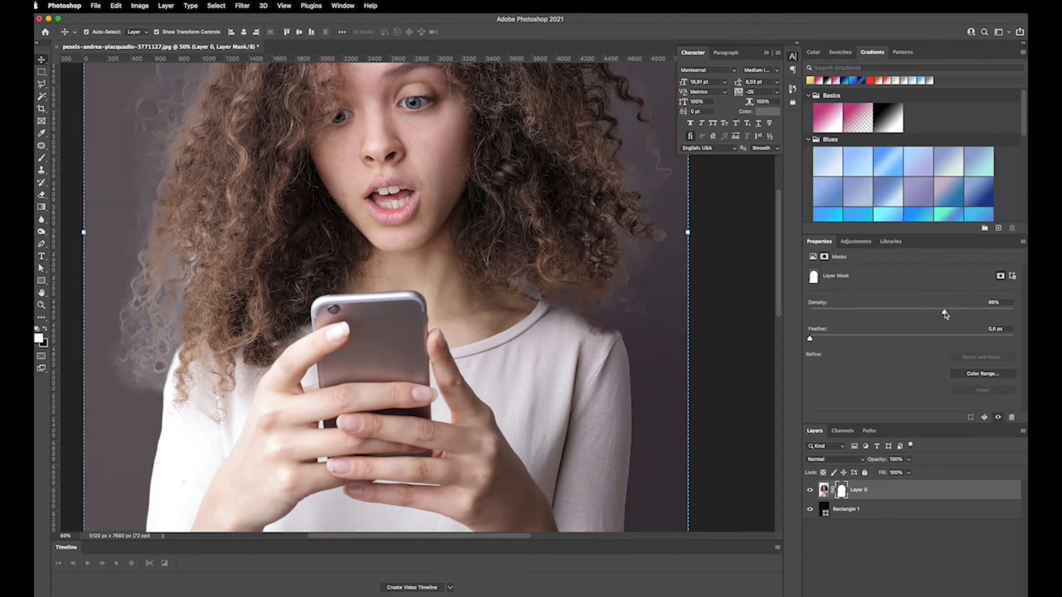
Change the background rectangle's fill to the pink e45aa2
double_click(825, 510)
left_click(886, 421)
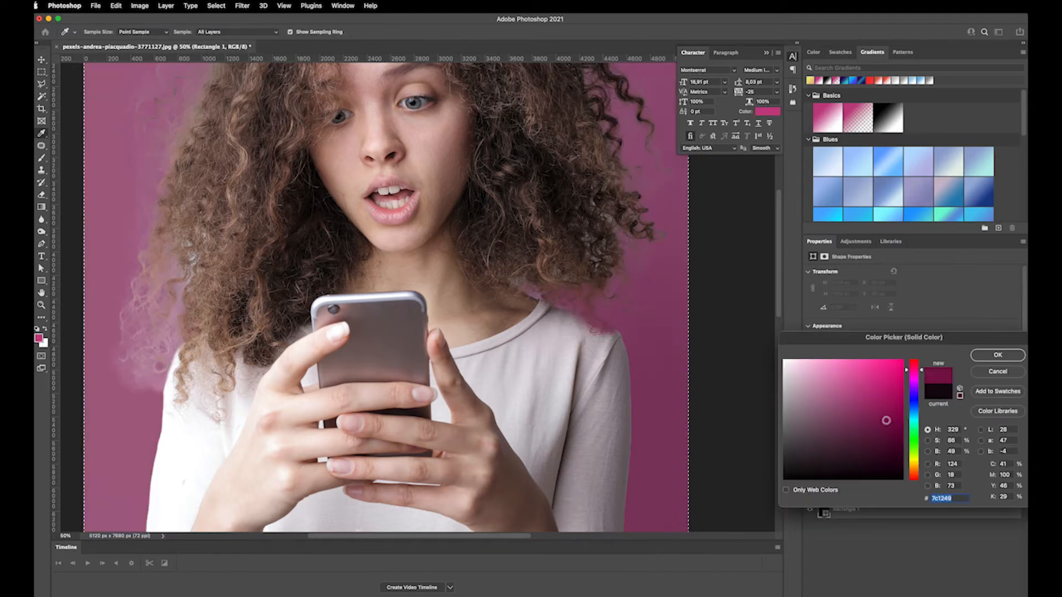
left_click(871, 399)
left_click(868, 394)
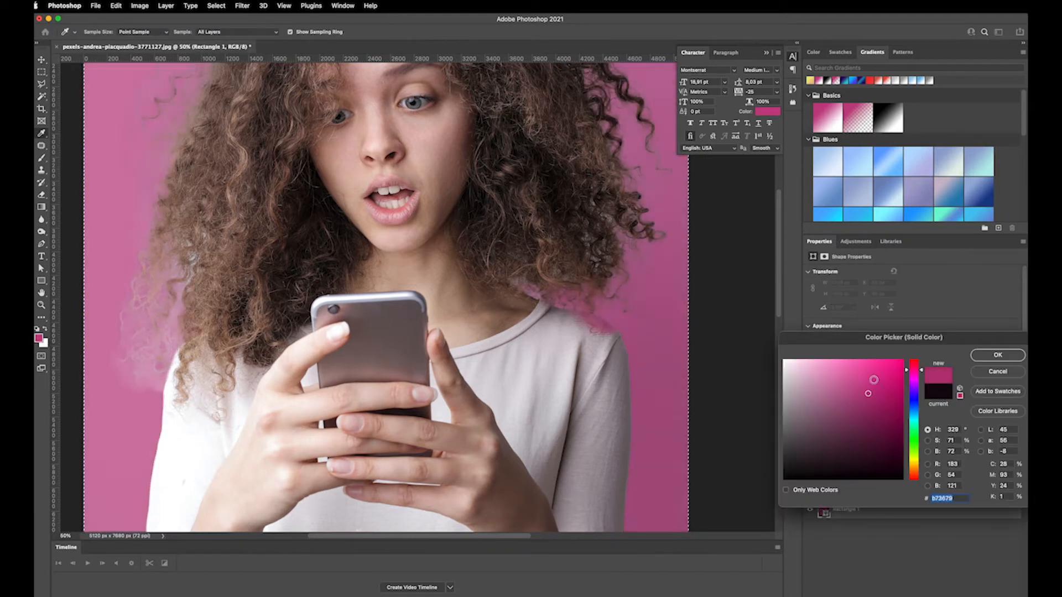
left_click(873, 380)
left_click(857, 375)
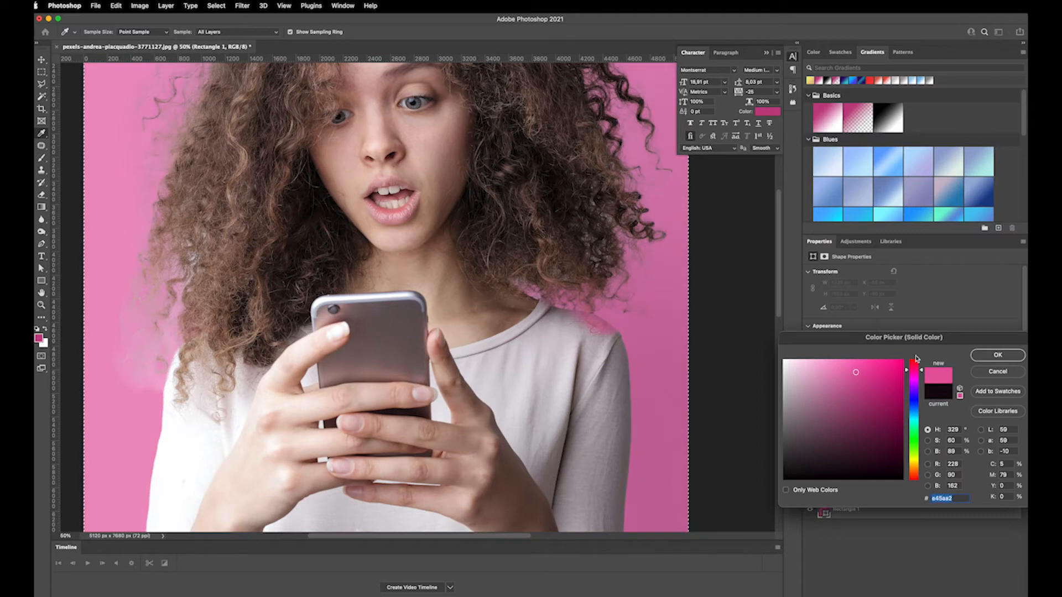
left_click(974, 355)
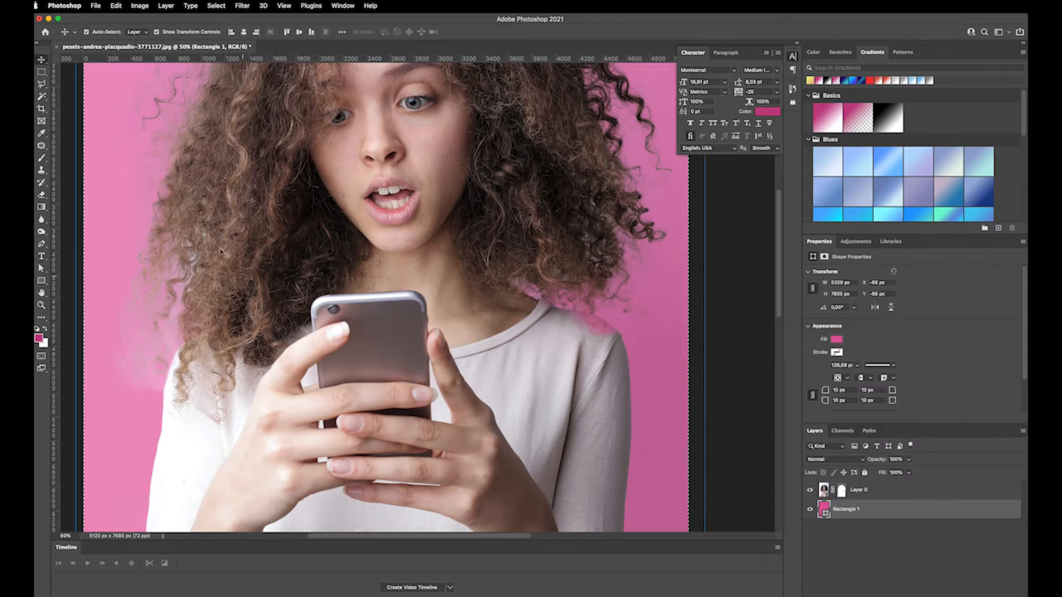
Clear the active selection around the canvas and check the curls against the pink background
left_click(41, 72)
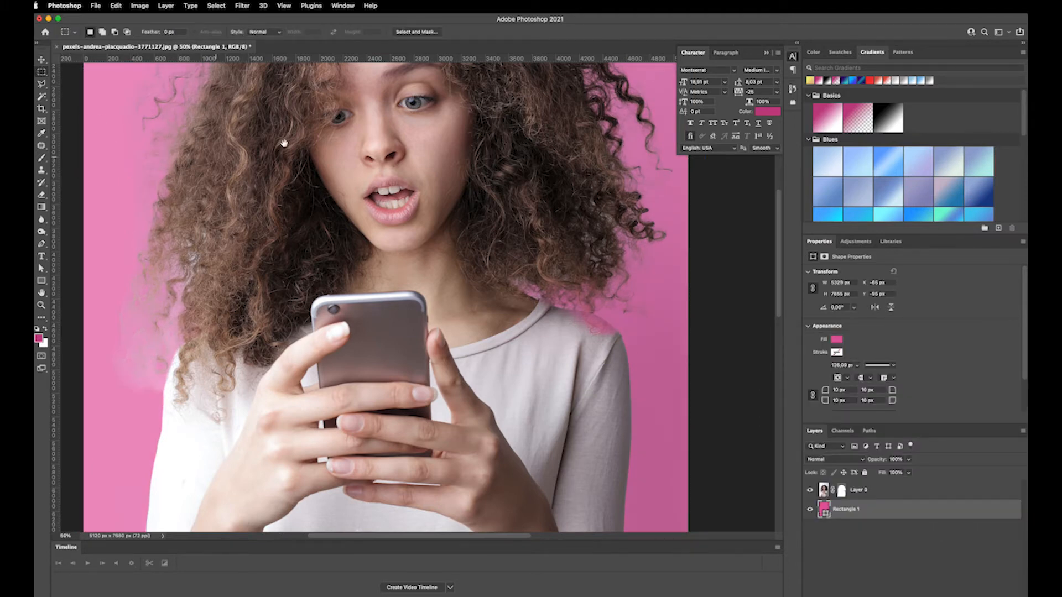
left_click_drag(346, 177, 321, 177)
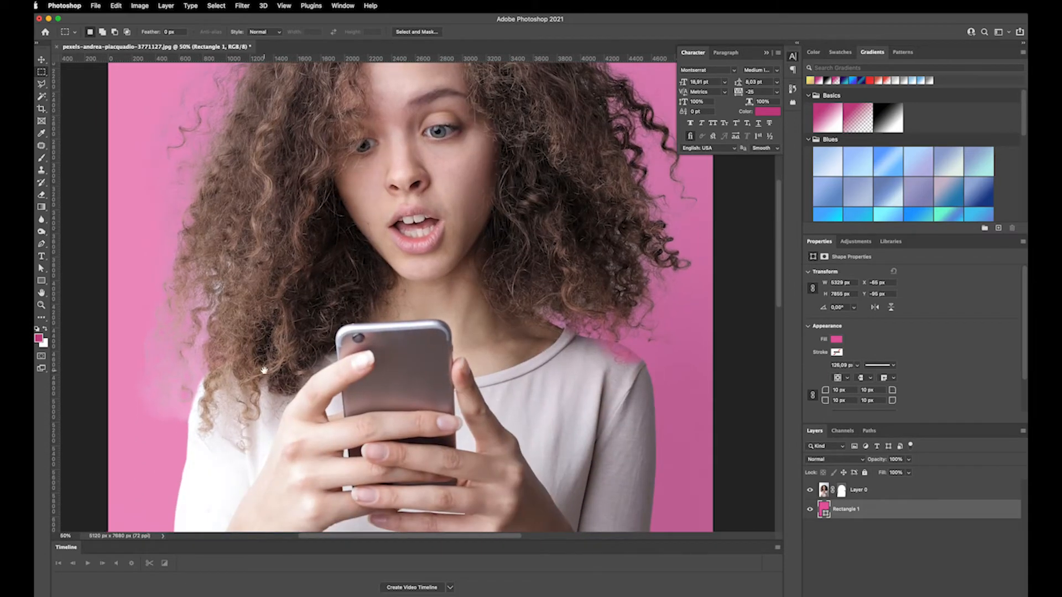
left_click_drag(264, 371, 265, 311)
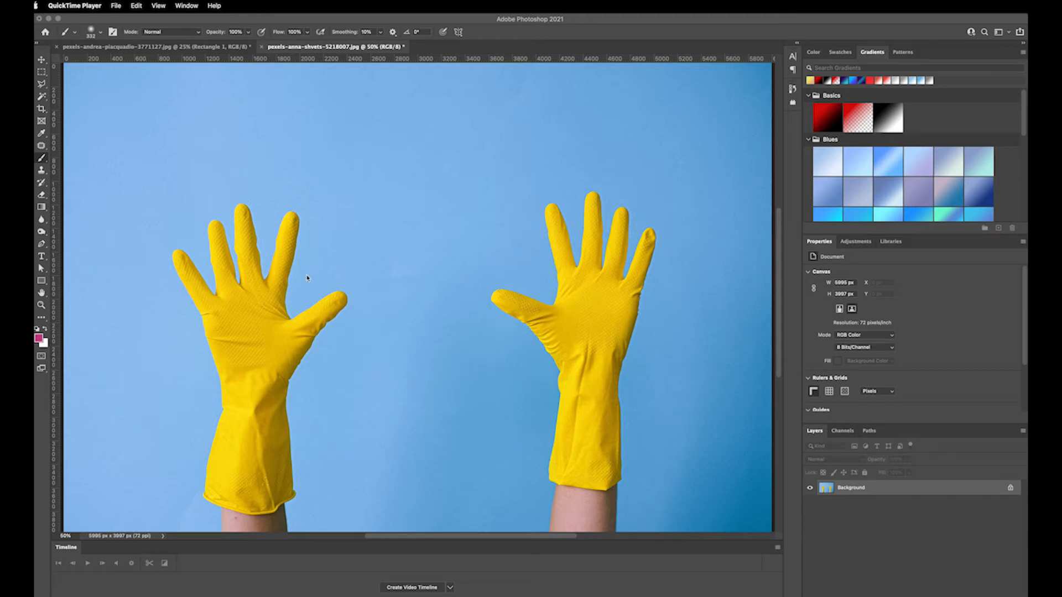
Open the yellow gloves photo in Select and Mask and select its subject automatically
left_click(216, 5)
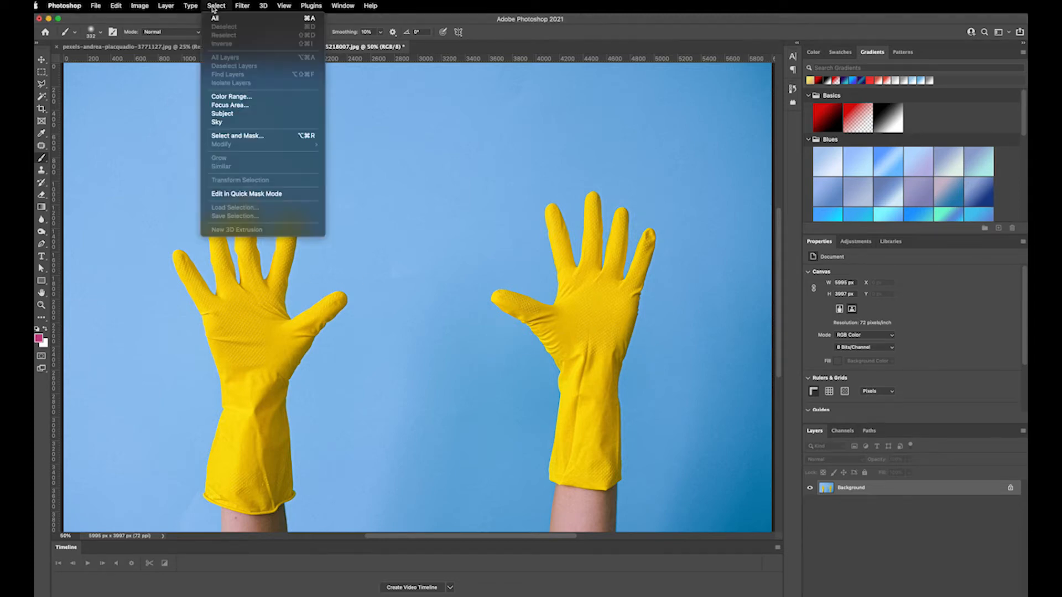
left_click(235, 136)
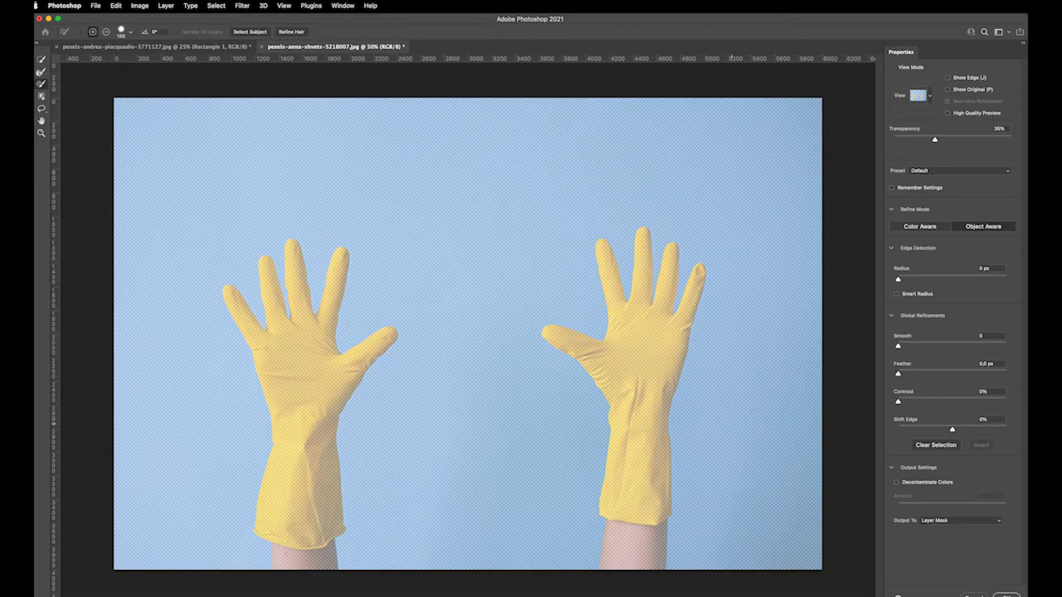
left_click(247, 33)
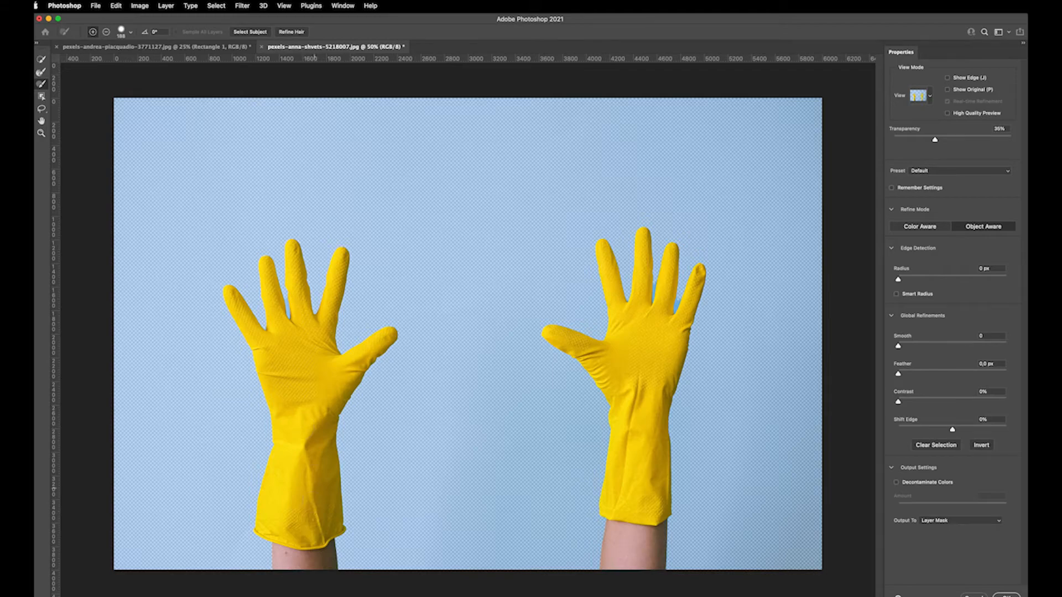
Remove the leftover blue between the left glove's fingers with the Refine Edge Brush
key("super+1")
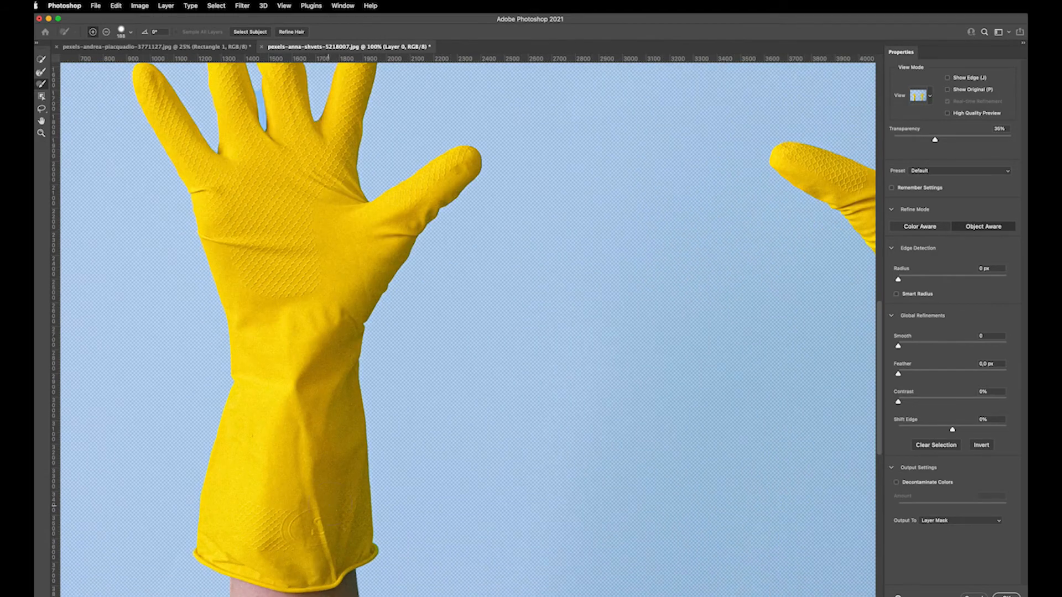
mouse_move(348, 492)
left_mouse_down()
mouse_move(400, 334)
mouse_move(410, 506)
left_mouse_up()
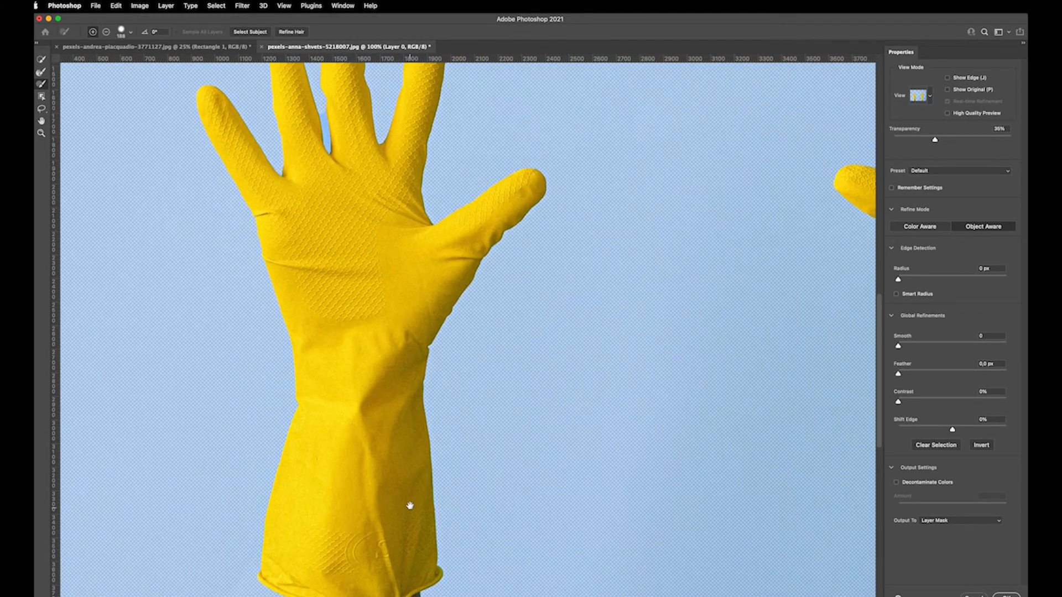
left_click_drag(381, 164, 383, 358)
key("r")
left_click_drag(316, 289, 311, 213)
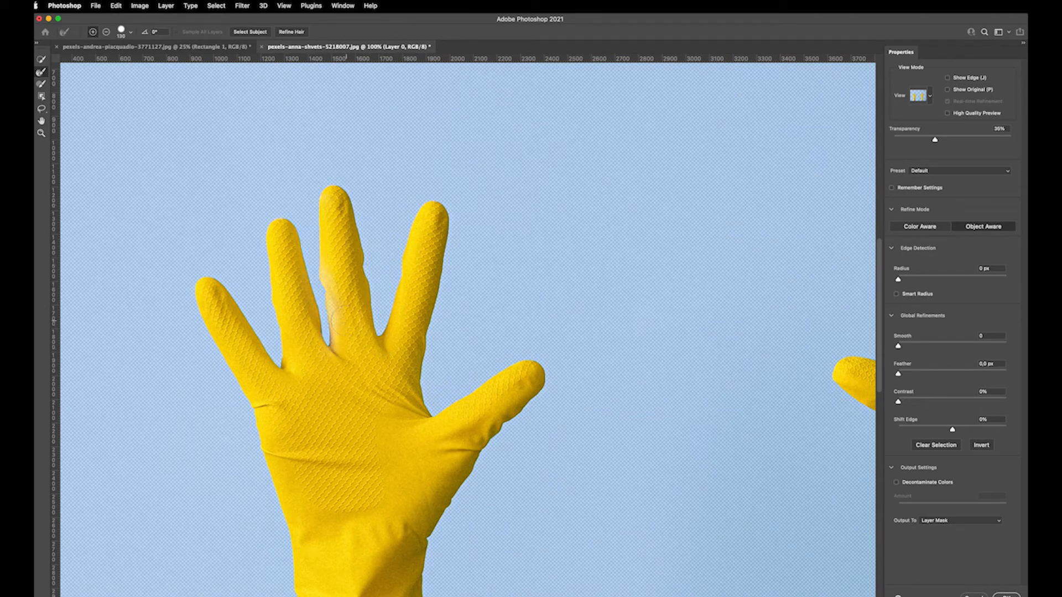
Brush out the remaining blue in the two finger gaps of the right glove with the Refine Edge Brush
left_click_drag(806, 350, 341, 350)
left_click_drag(595, 258, 587, 246)
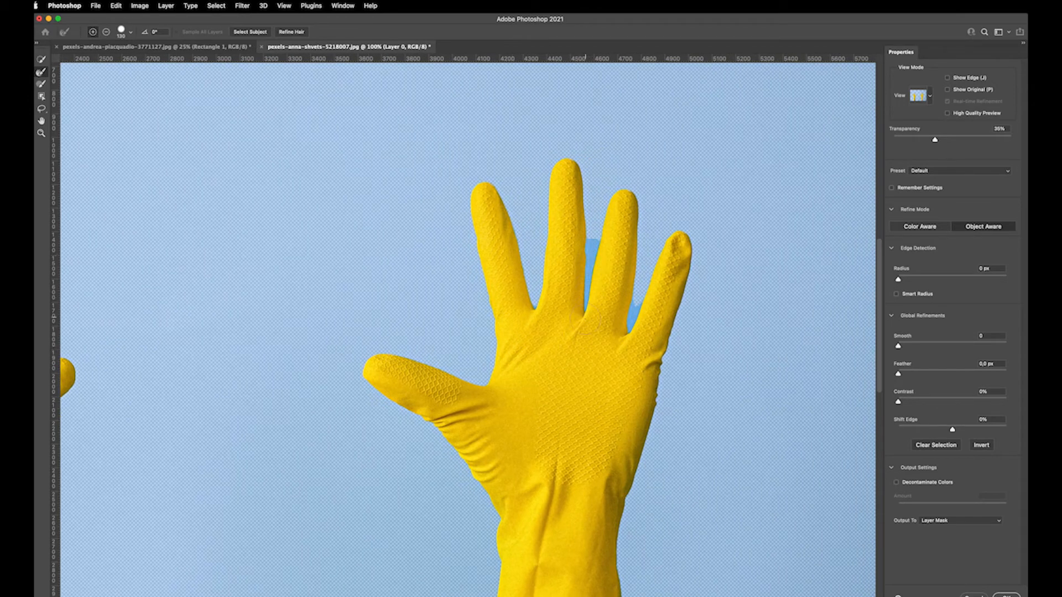
left_click_drag(640, 299, 641, 276)
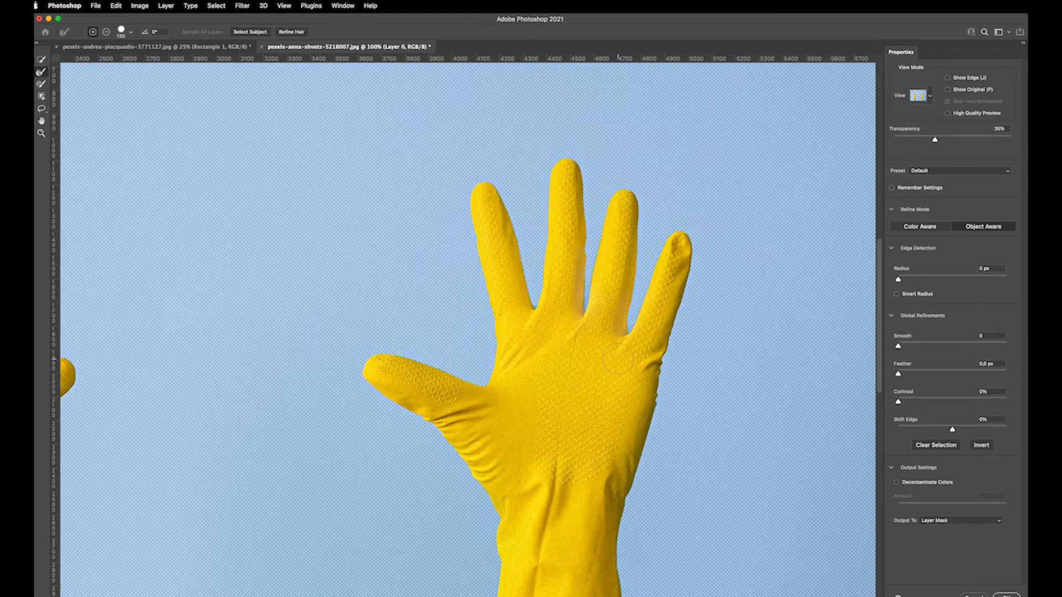
Output the refined glove selection as a layer mask and apply that mask permanently to the layer
key("super+minus")
key("super+minus")
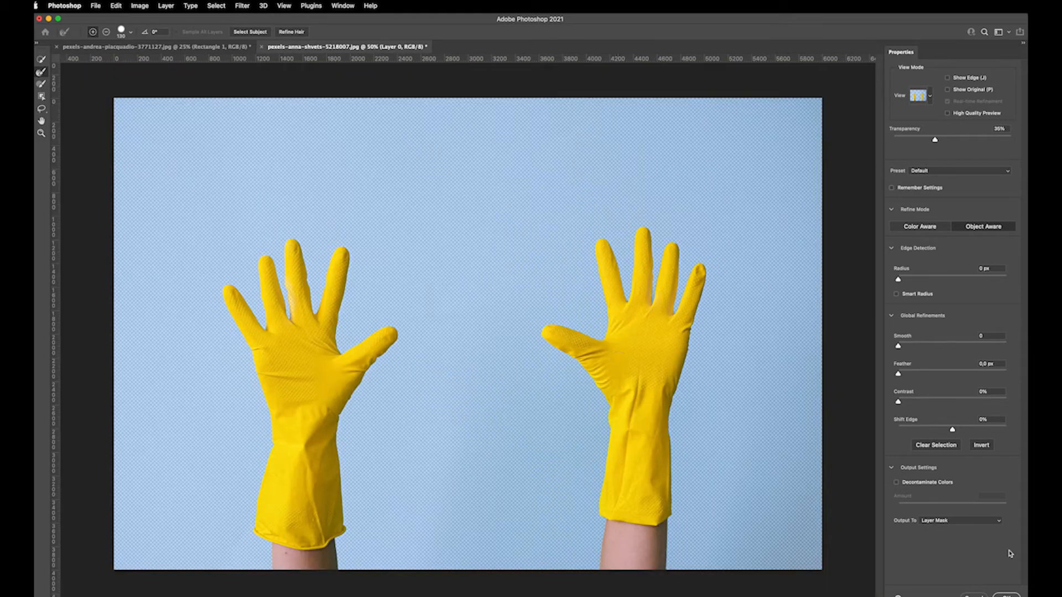
left_click(1006, 594)
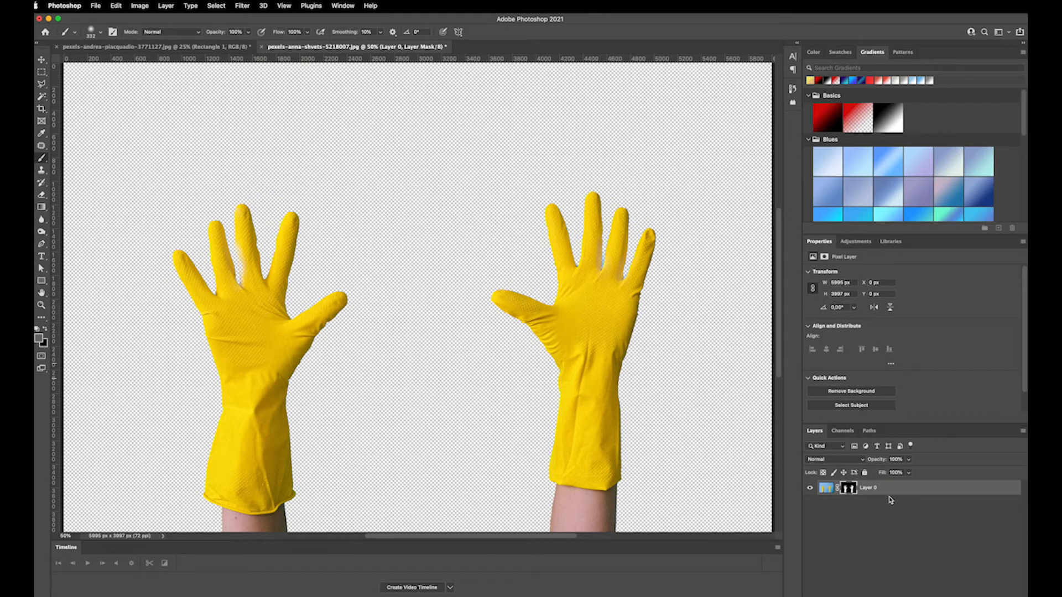
right_click(851, 489)
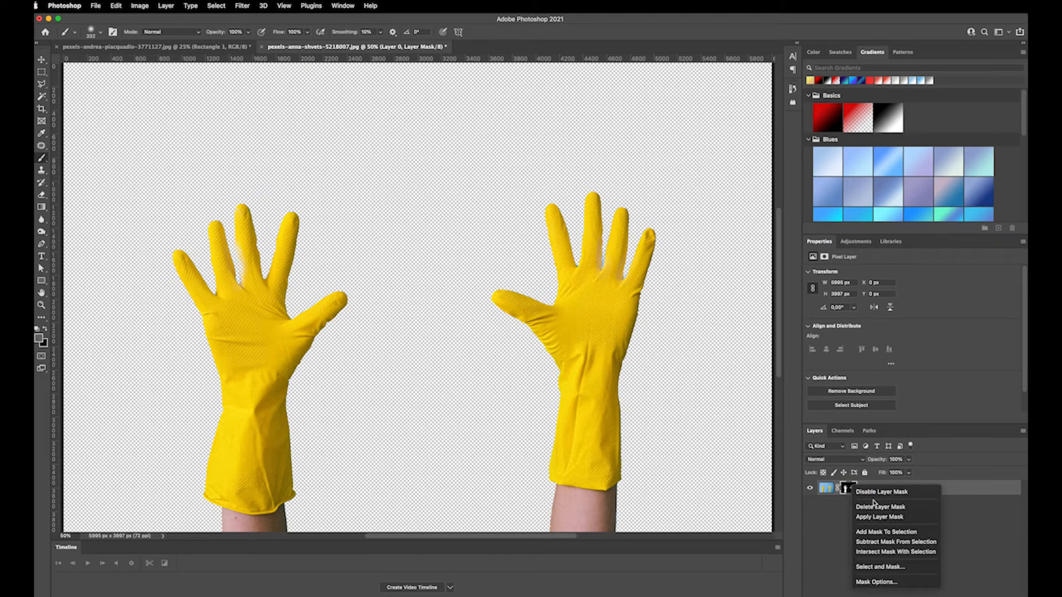
left_click(899, 518)
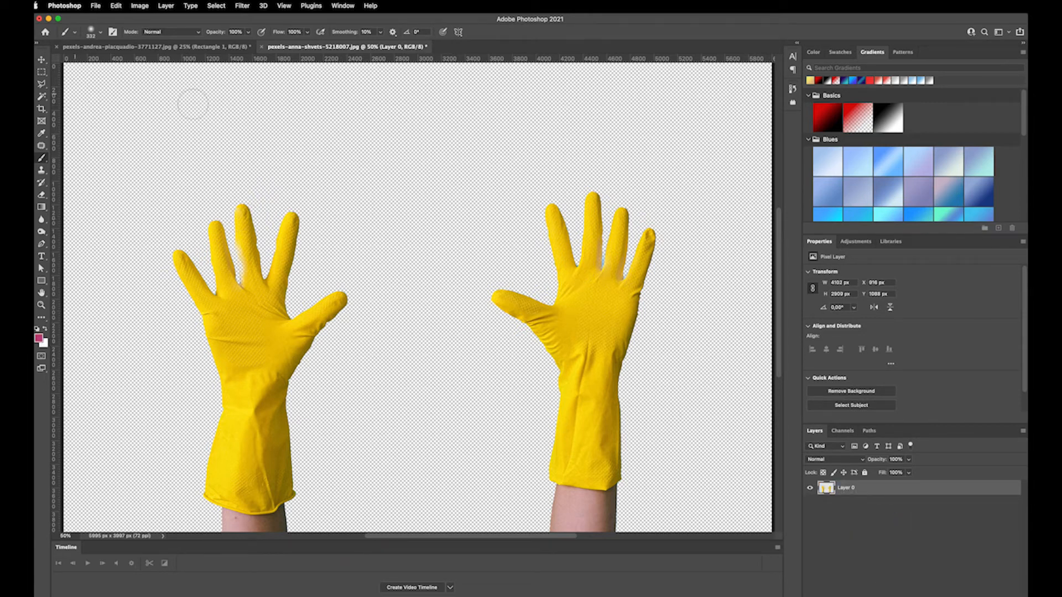
Draw a red rectangle of about 6200 by 4189 px over the whole canvas and place it beneath the gloves layer
key("super+minus")
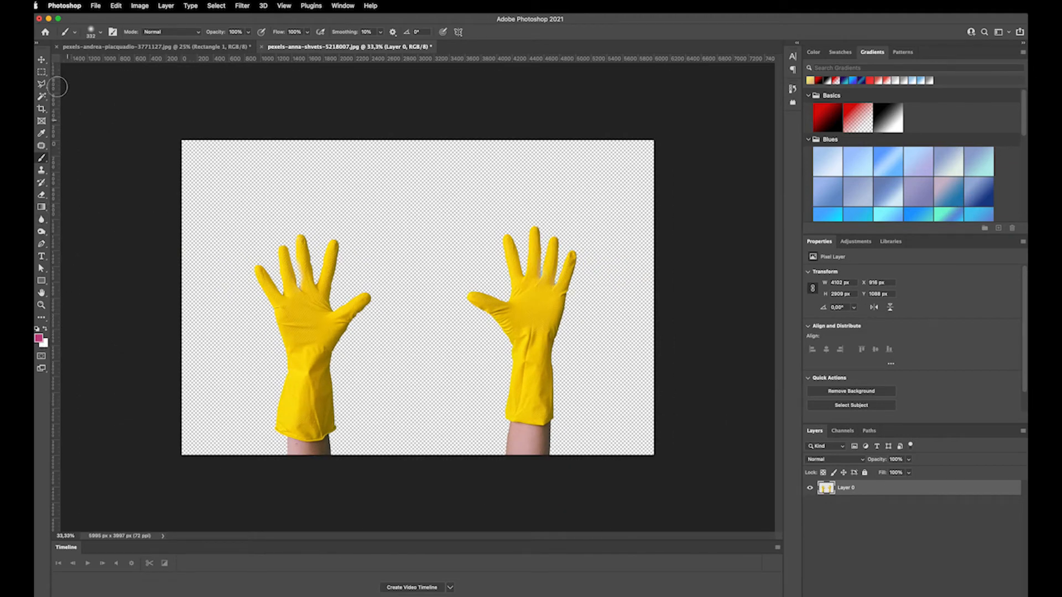
left_click(41, 281)
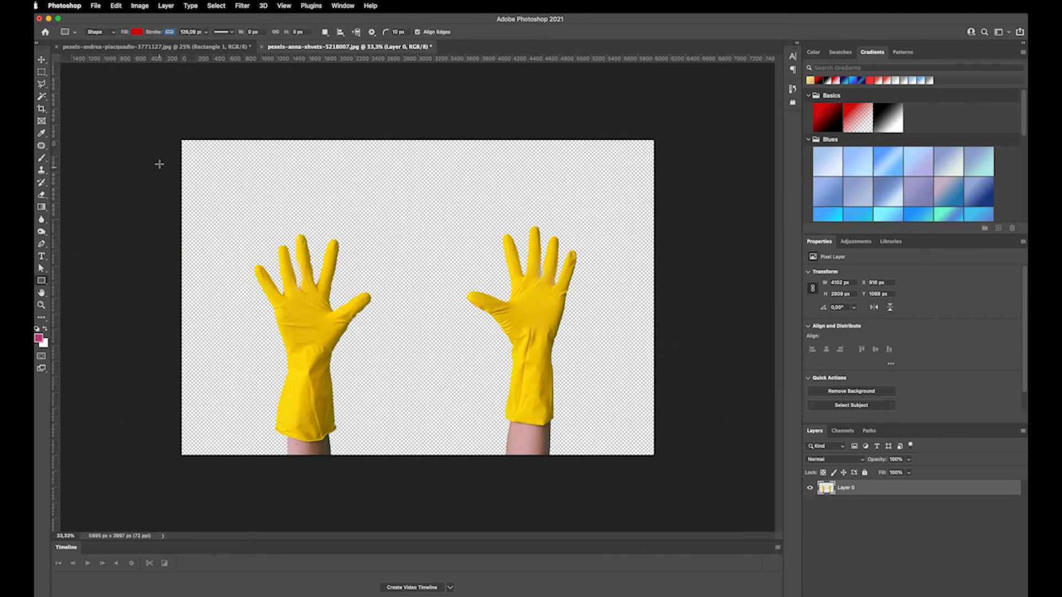
left_click_drag(173, 135, 662, 464)
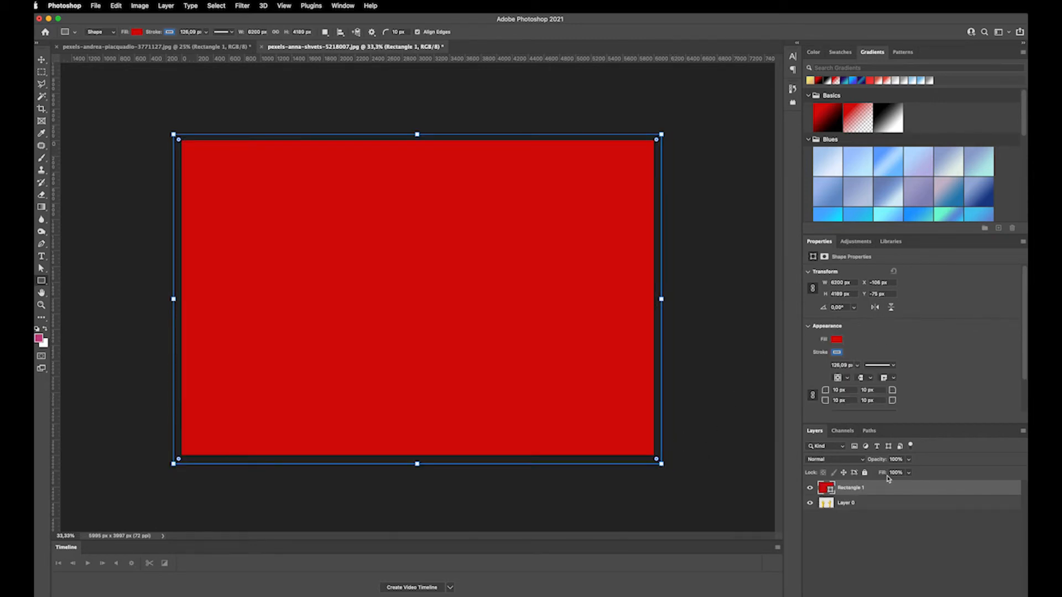
left_click_drag(888, 488, 885, 511)
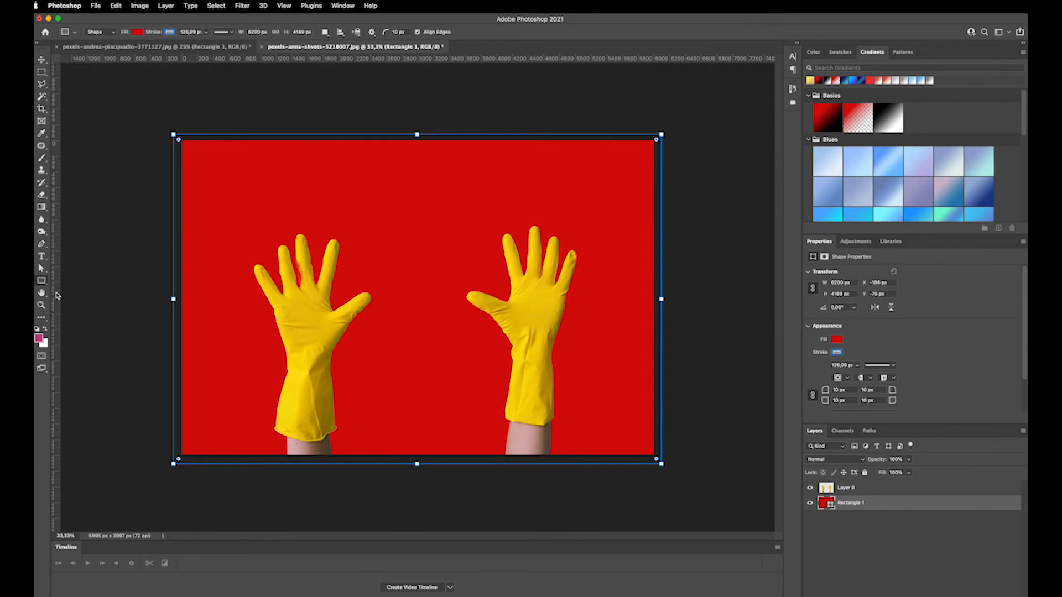
Add a new layer clipped to the gloves layer and set its blend mode to Color
left_click(42, 59)
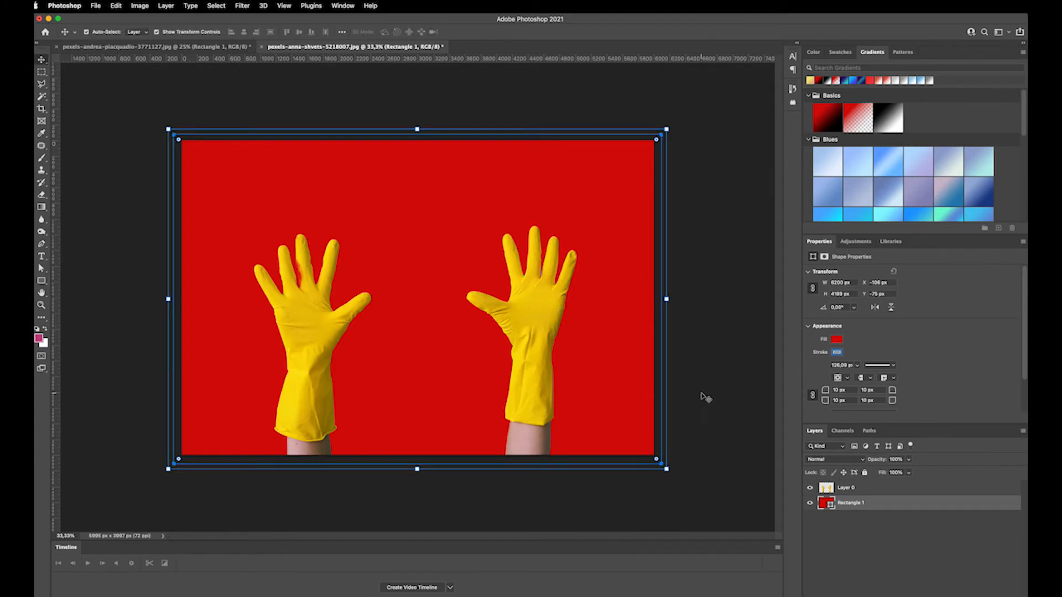
left_click(852, 489)
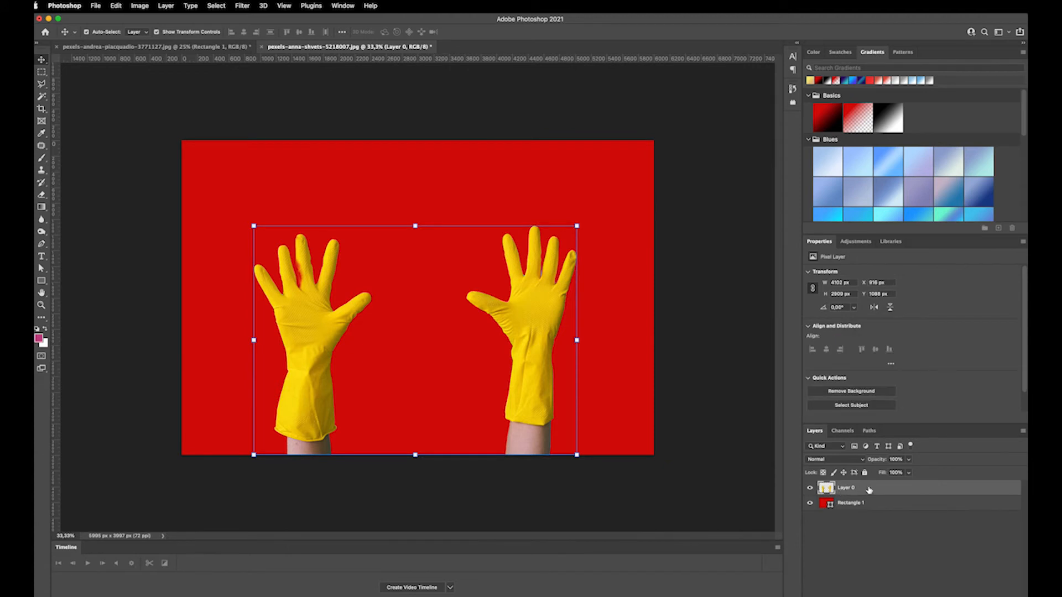
key("super+shift+n")
left_click(708, 302)
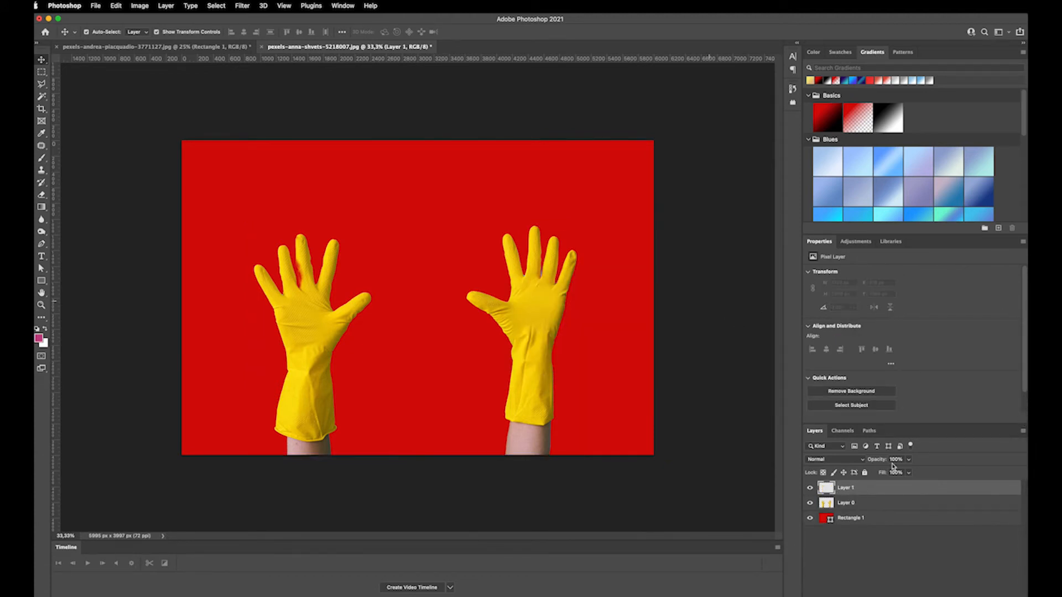
right_click(865, 490)
left_click(896, 378)
left_click(830, 460)
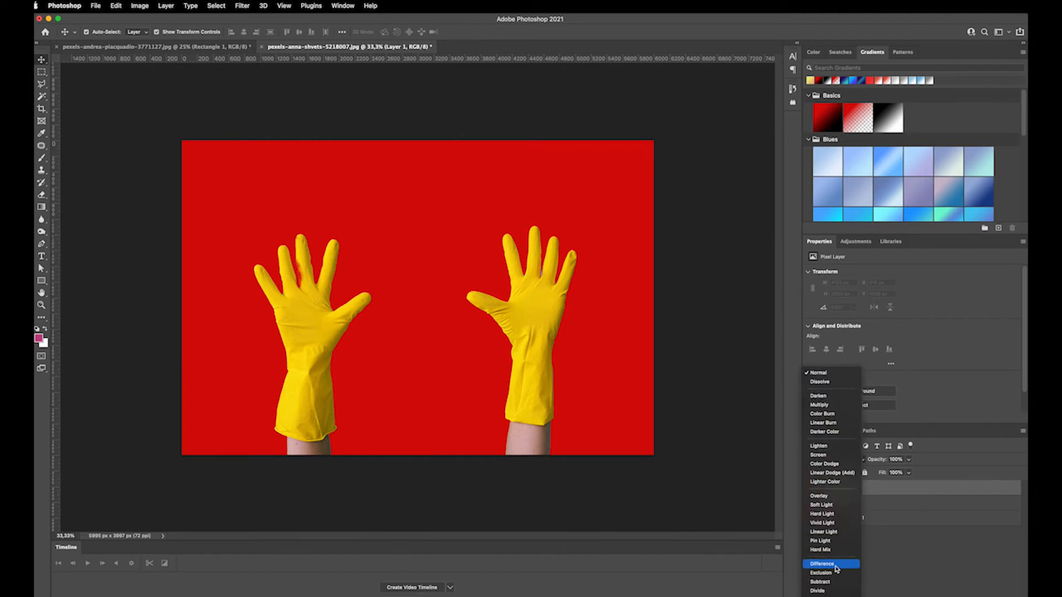
left_click(836, 567)
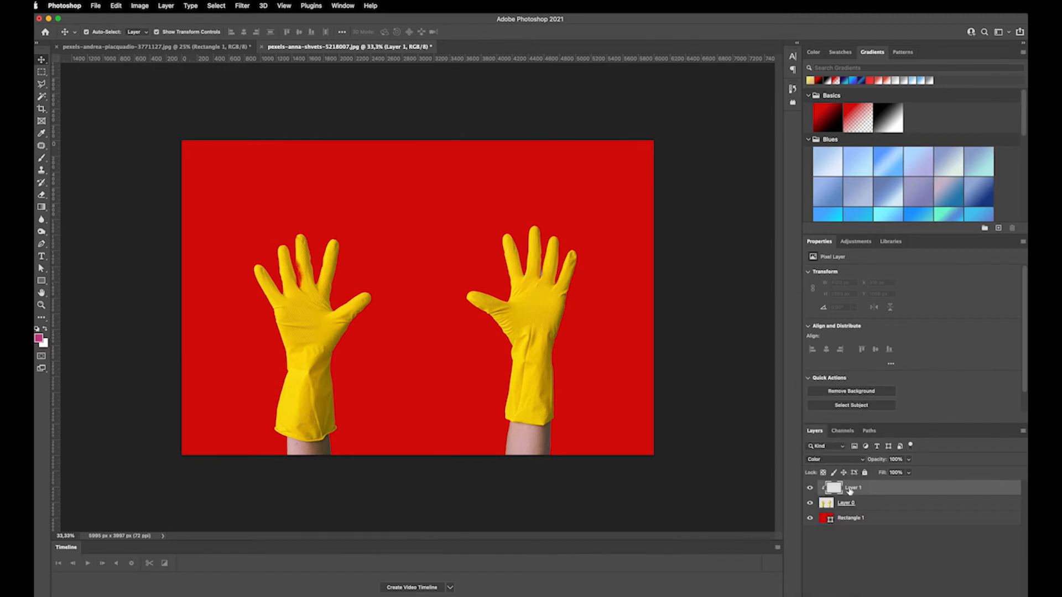
Paint both gloves pink on the clipped layer with a soft 444 px brush
left_click(42, 157)
right_click(307, 313)
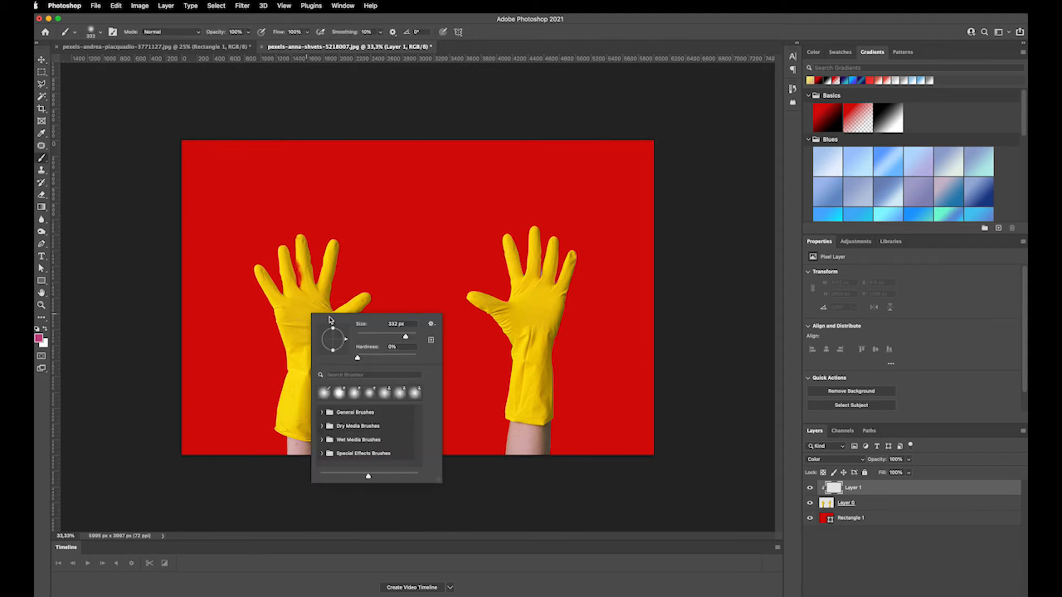
left_click_drag(408, 336, 411, 337)
mouse_move(262, 270)
left_mouse_down()
mouse_move(355, 237)
mouse_move(256, 297)
mouse_move(338, 301)
mouse_move(249, 345)
mouse_move(332, 280)
mouse_move(341, 256)
mouse_move(292, 346)
mouse_move(291, 415)
mouse_move(287, 370)
left_mouse_up()
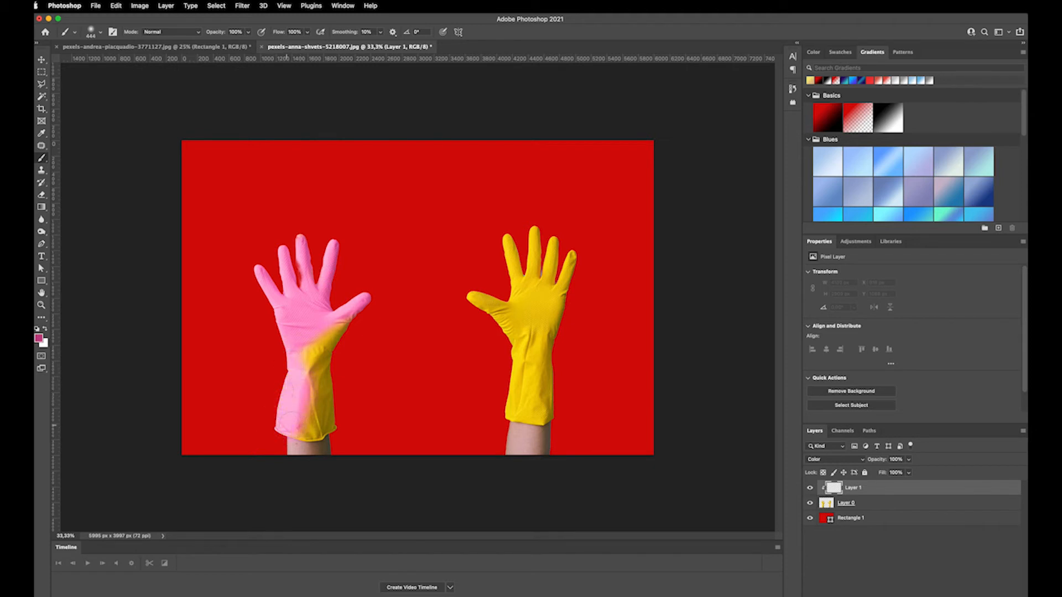
mouse_move(307, 427)
left_mouse_down()
mouse_move(336, 419)
mouse_move(300, 423)
mouse_move(336, 404)
mouse_move(328, 335)
left_mouse_up()
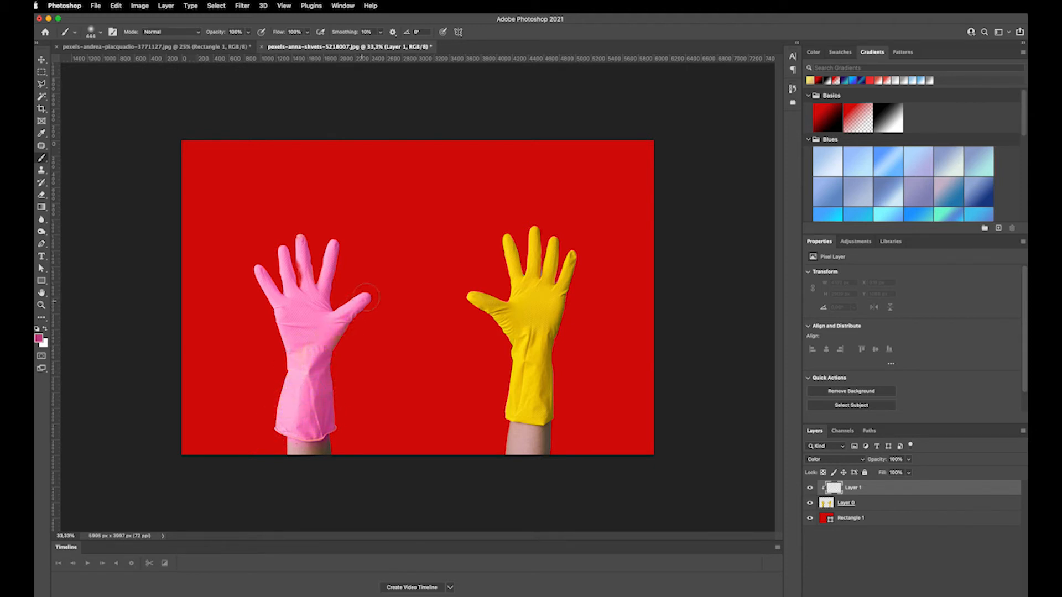
mouse_move(463, 289)
left_mouse_down()
mouse_move(525, 307)
mouse_move(503, 223)
mouse_move(506, 294)
mouse_move(538, 214)
mouse_move(542, 261)
mouse_move(566, 266)
mouse_move(540, 357)
left_mouse_up()
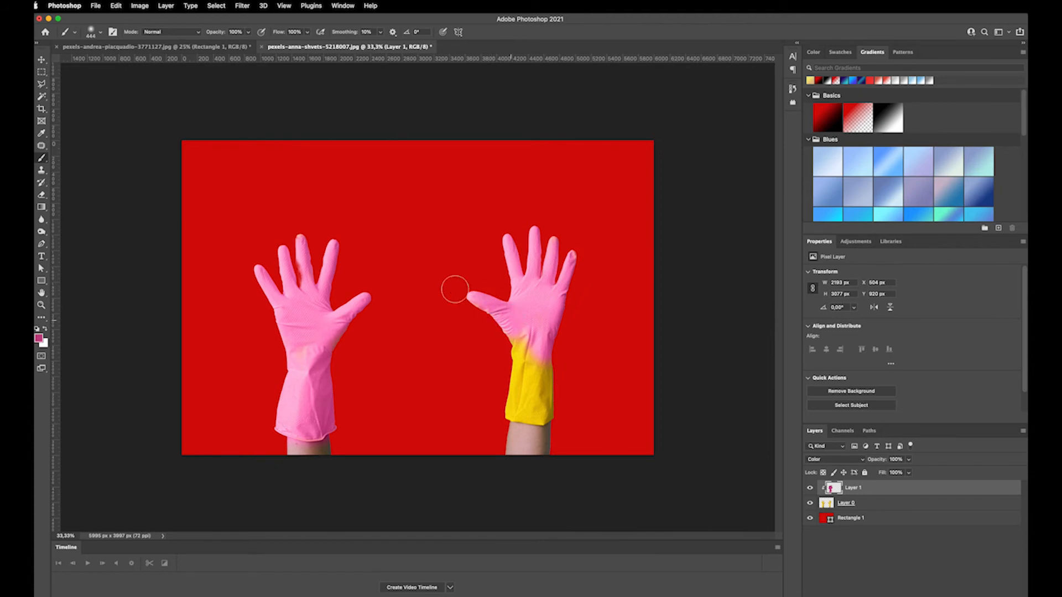
mouse_move(501, 346)
left_mouse_down()
mouse_move(520, 387)
mouse_move(505, 404)
mouse_move(545, 415)
mouse_move(550, 354)
left_mouse_up()
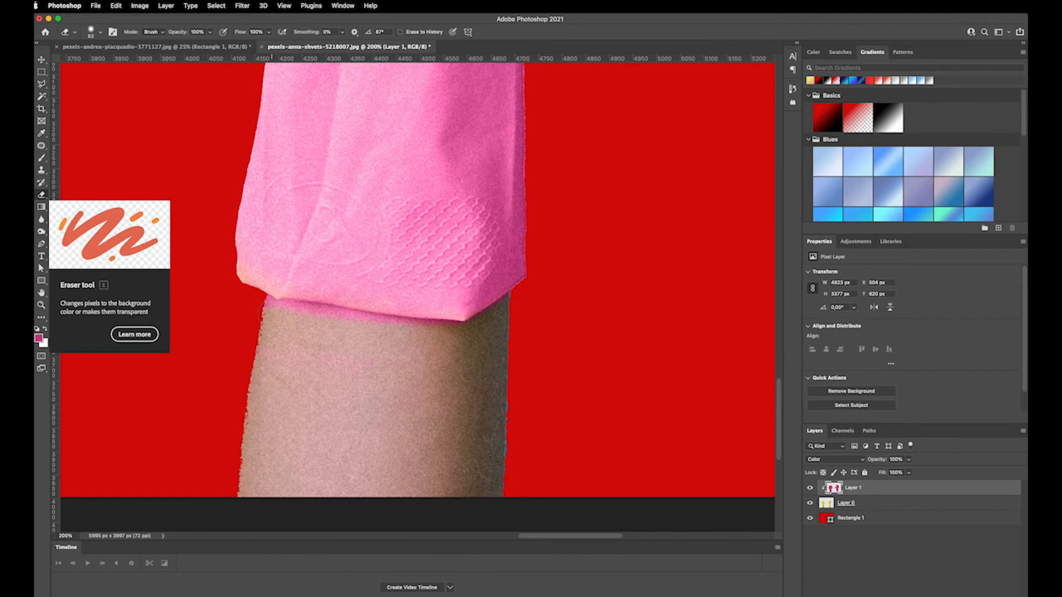
Erase the pink spill on the wrist just below the right glove's cuff
left_click_drag(318, 317, 410, 328)
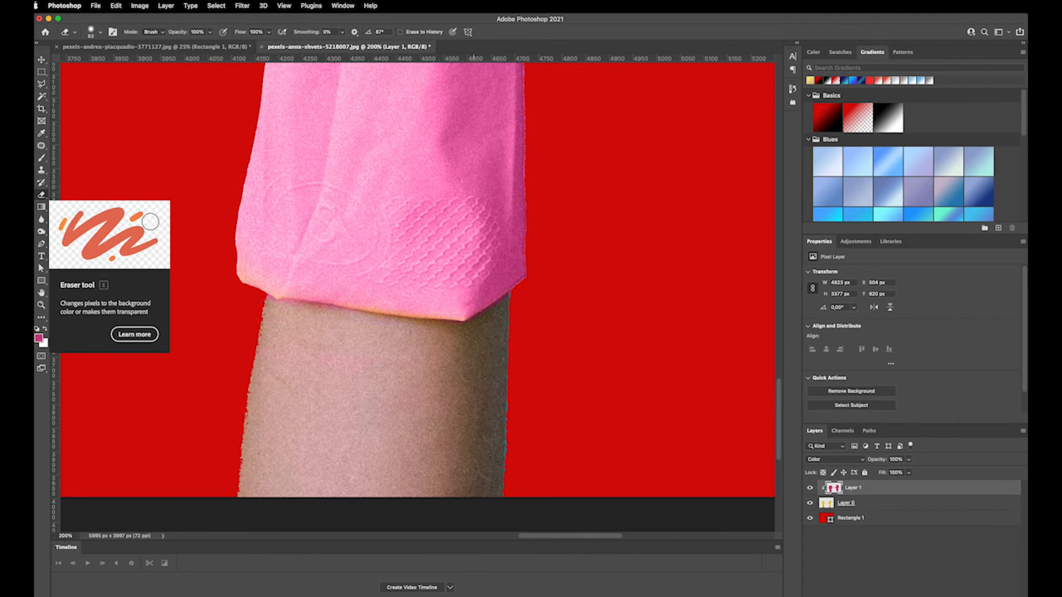
key("super+minus")
key("super+minus")
key("super+minus")
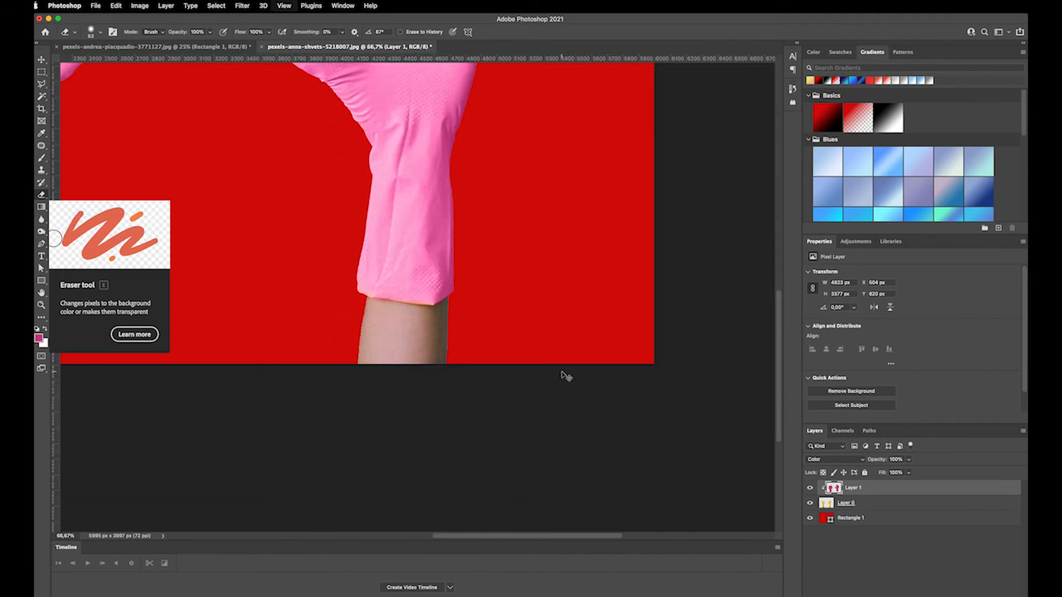
key("super+minus")
key("space")
left_click_drag(441, 275, 646, 452)
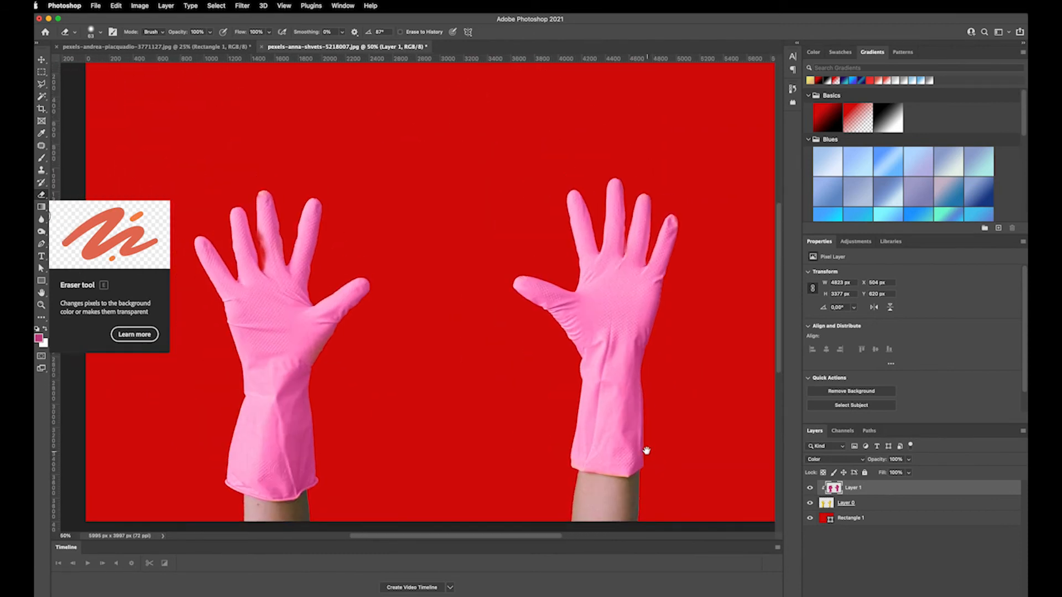
left_click_drag(473, 332, 469, 265)
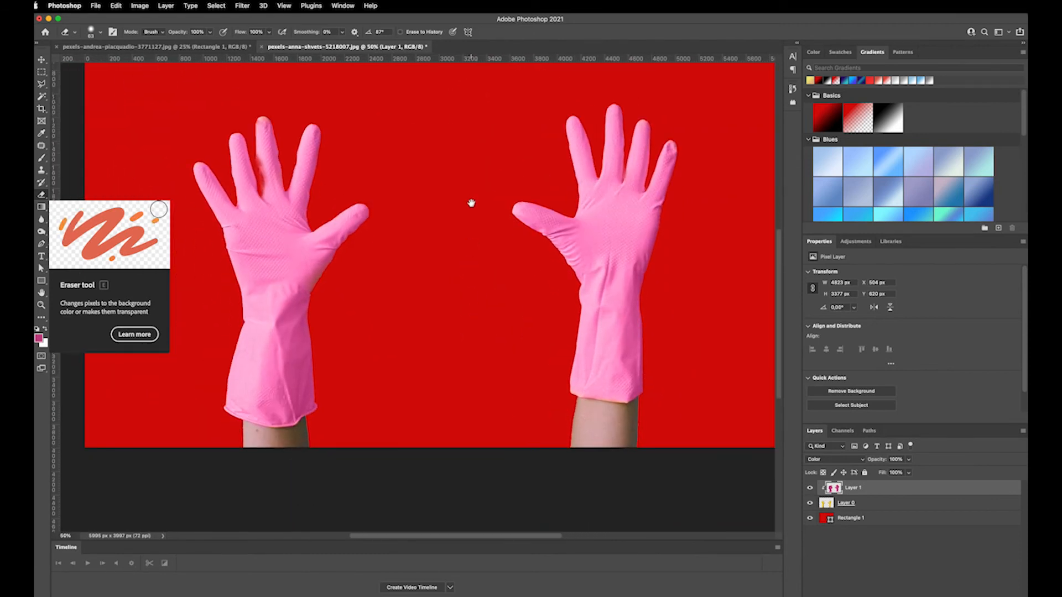
left_click_drag(471, 203, 469, 263)
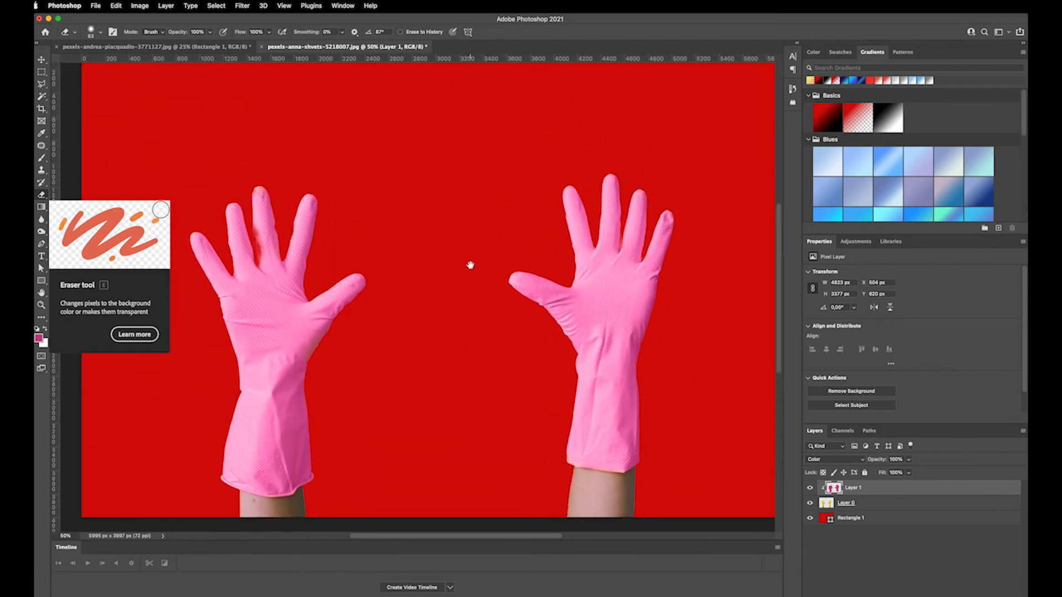
Try gradient presets on the background rectangle and fill it with a blue gradient from the Blues group
double_click(831, 520)
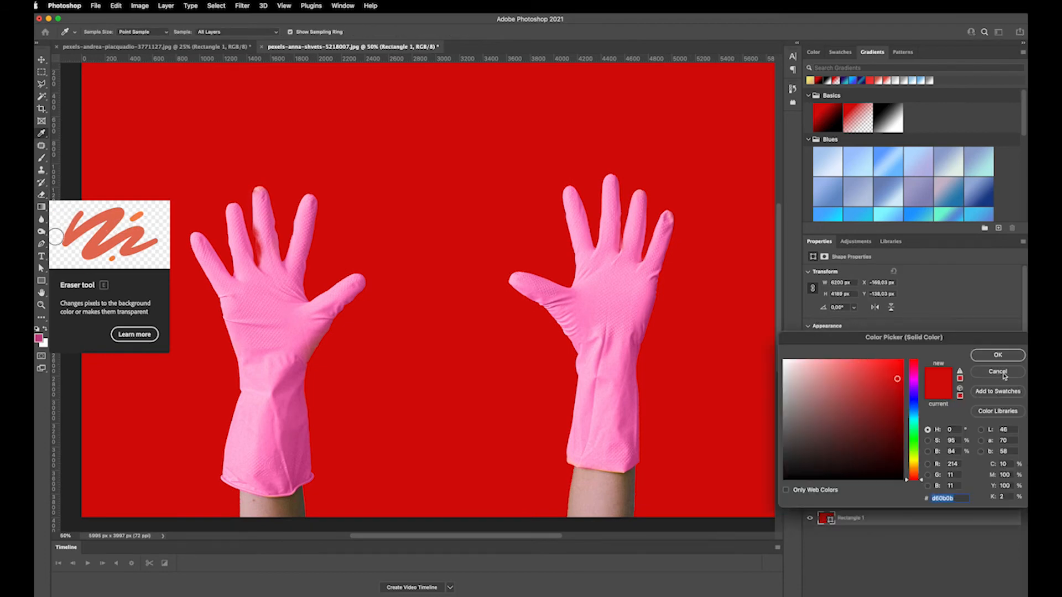
left_click(998, 371)
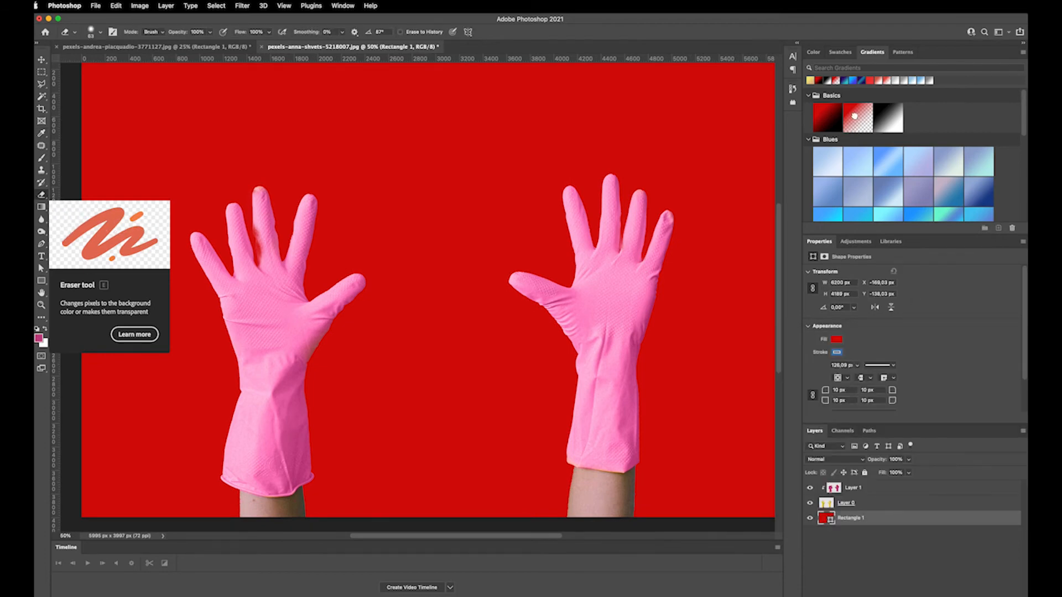
left_click(854, 116)
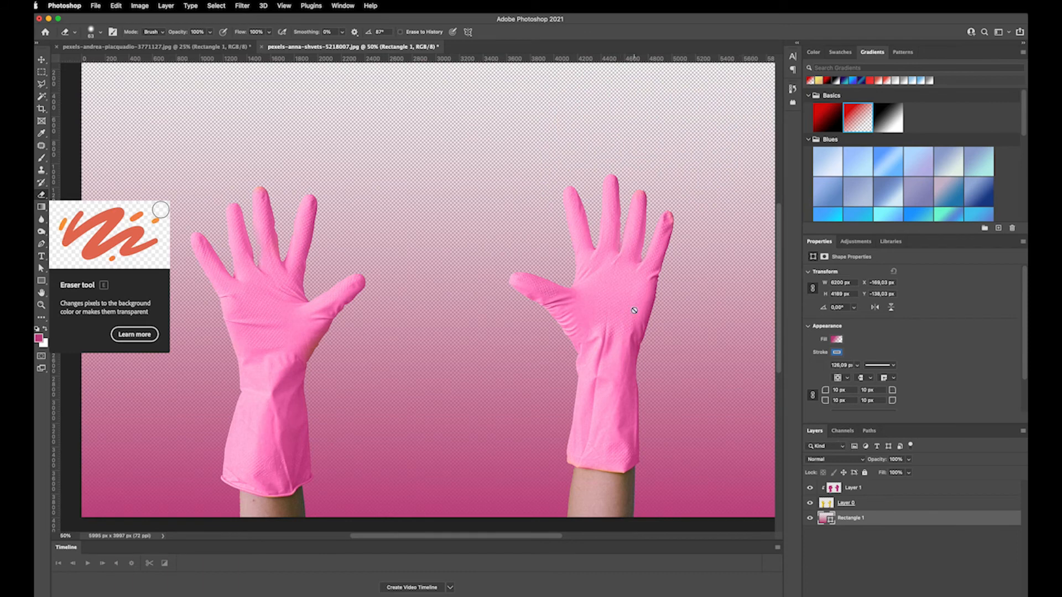
left_click(887, 117)
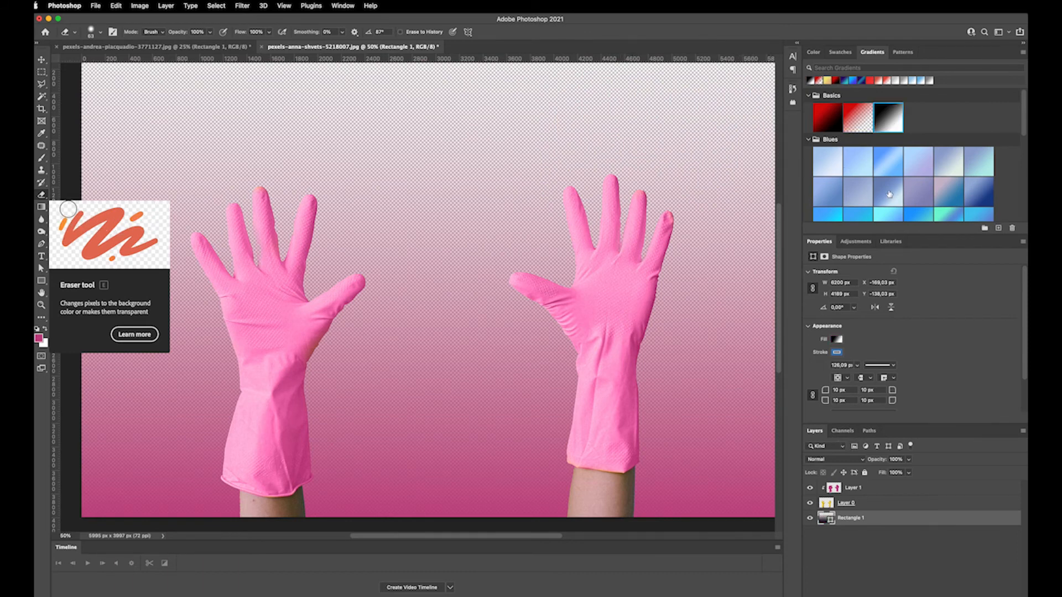
left_click(889, 193)
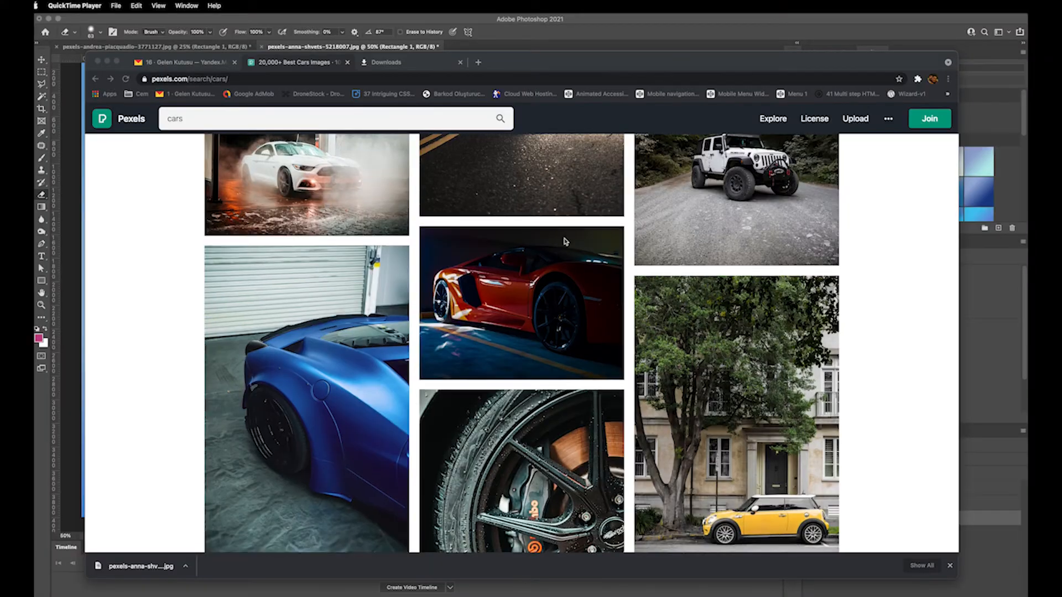
Look through the Pexels cars search results for a suitable vehicle photo to work on
scroll(564, 242, "up", 5)
scroll(565, 241, "up", 4)
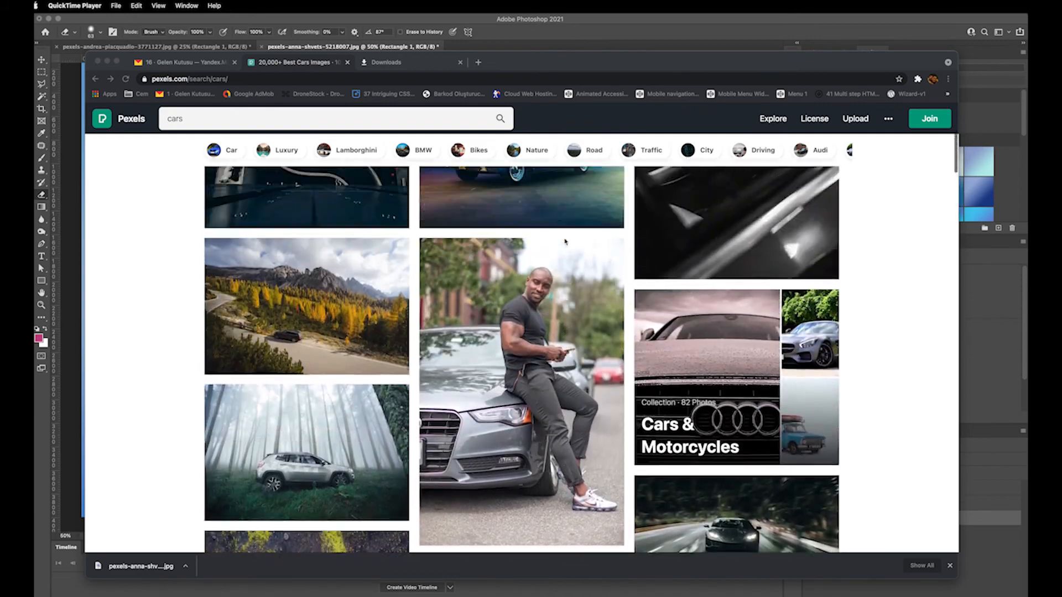
scroll(546, 323, "down", 20)
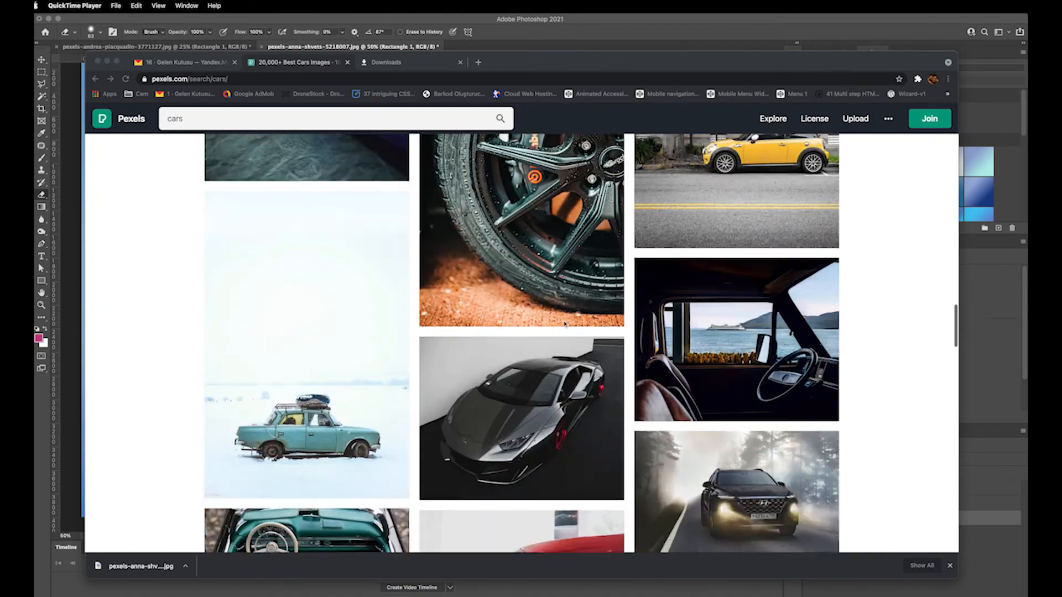
scroll(564, 324, "down", 5)
scroll(565, 324, "up", 3)
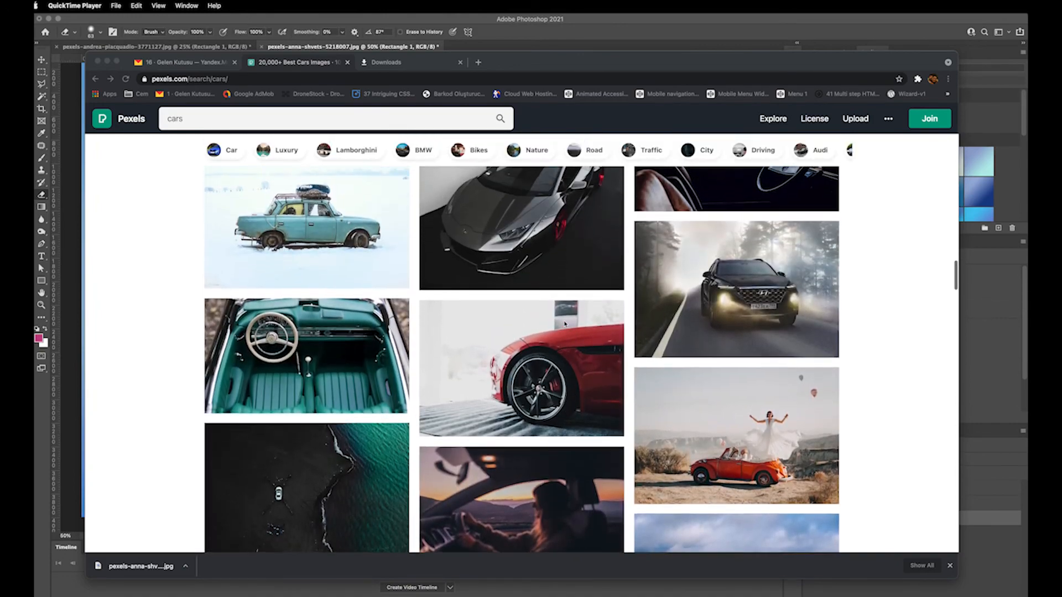
scroll(565, 324, "down", 5)
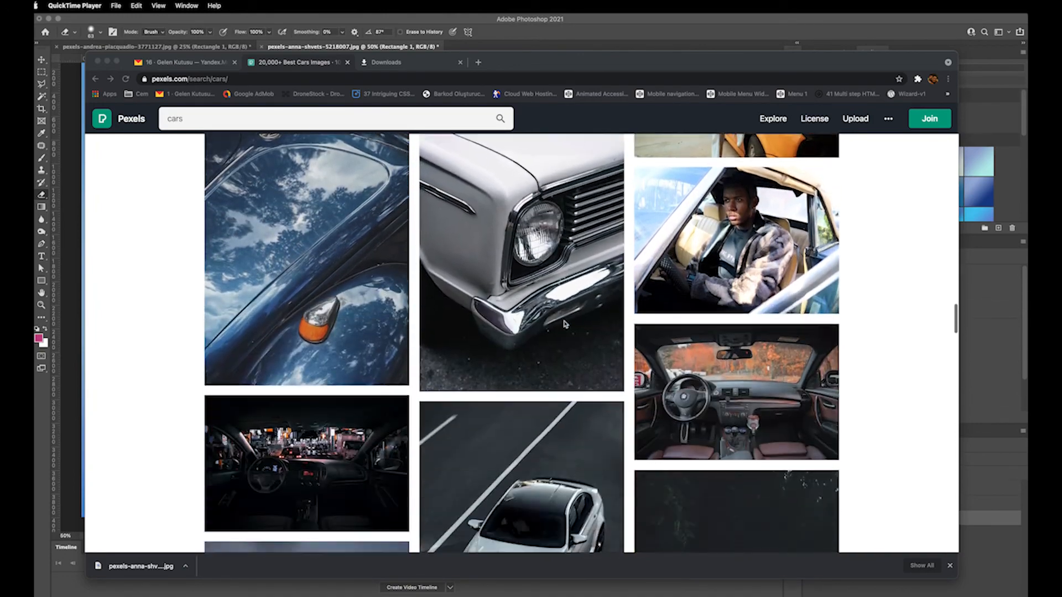
scroll(565, 324, "down", 5)
scroll(565, 323, "down", 5)
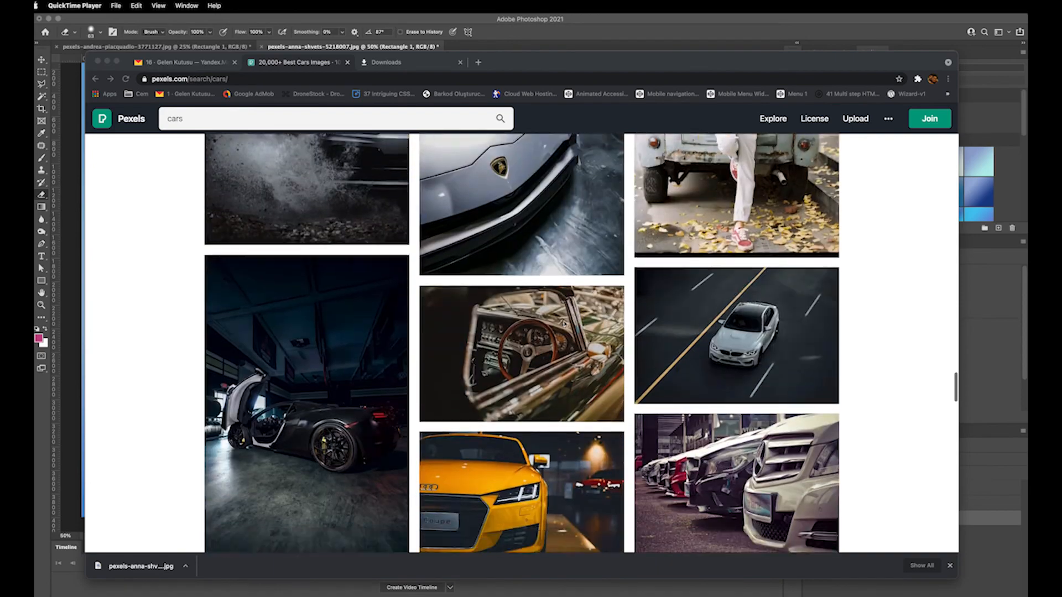
scroll(565, 323, "down", 5)
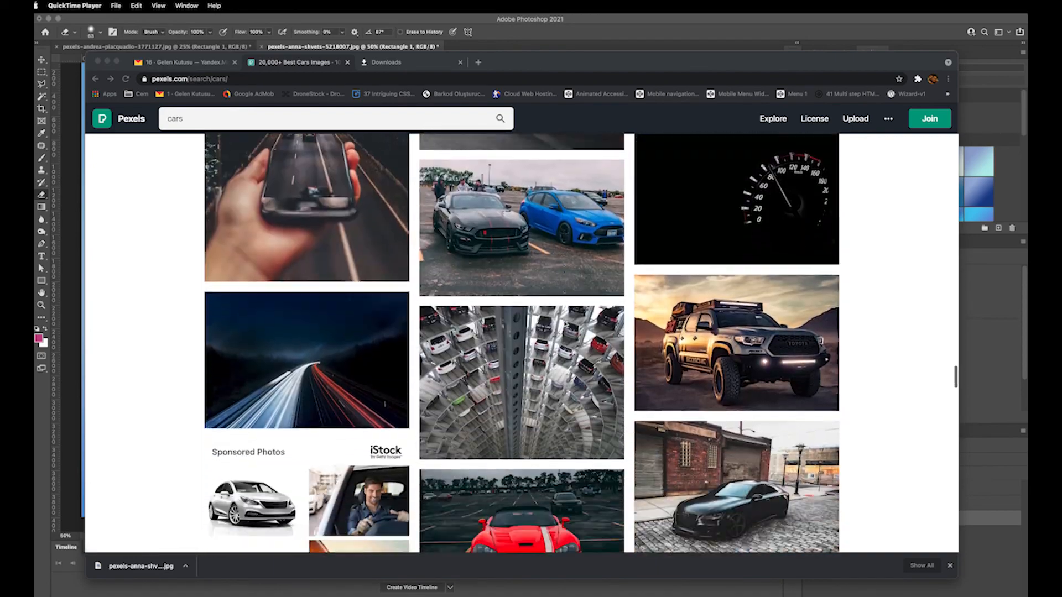
scroll(565, 323, "up", 5)
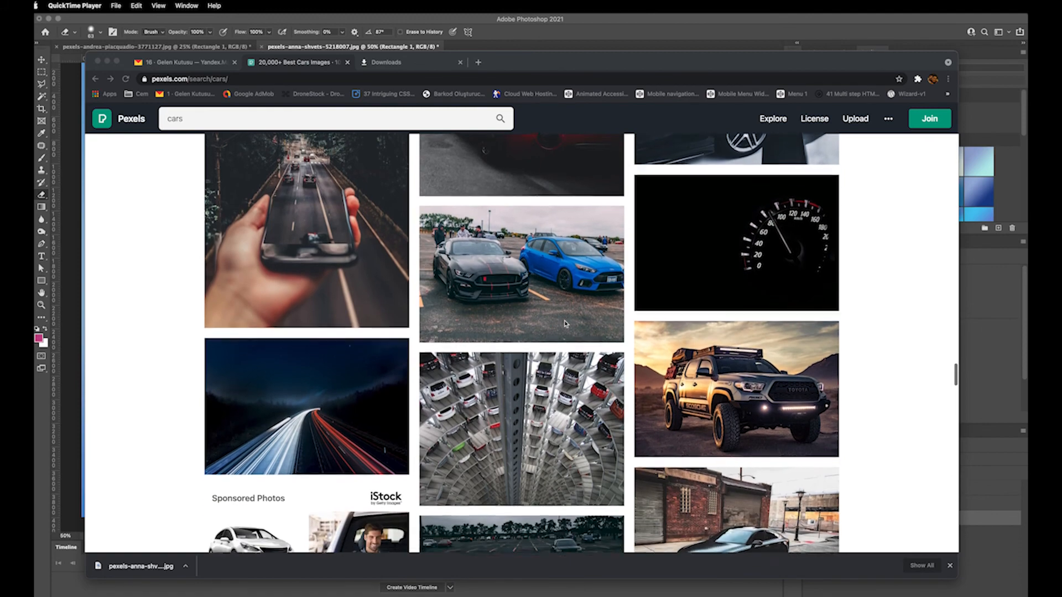
scroll(564, 324, "down", 2)
Open the black Toyota 4-door truck photo on Pexels and download it for free
left_click(728, 323)
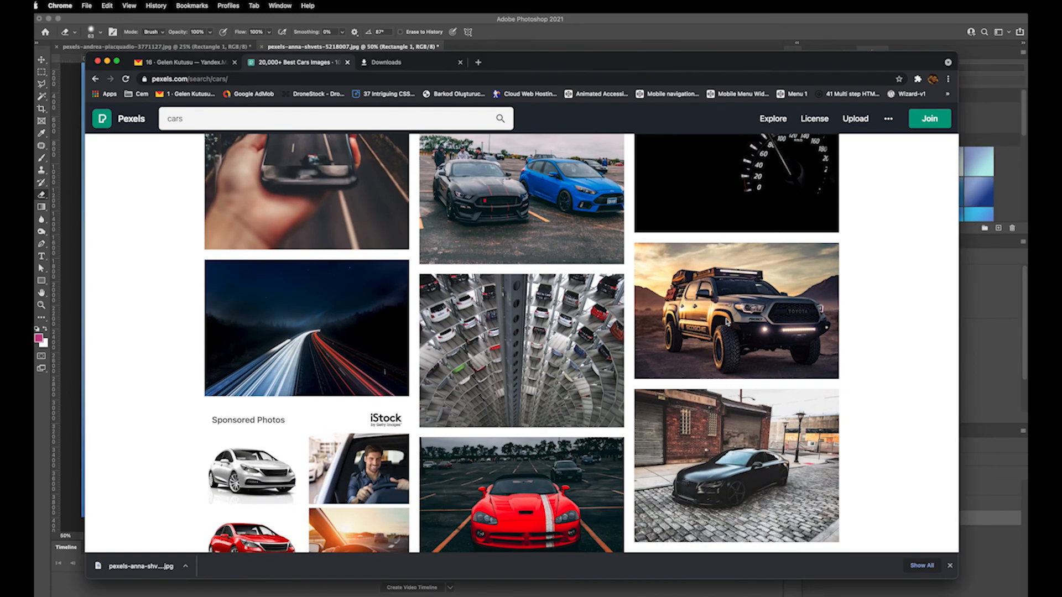
left_click(745, 314)
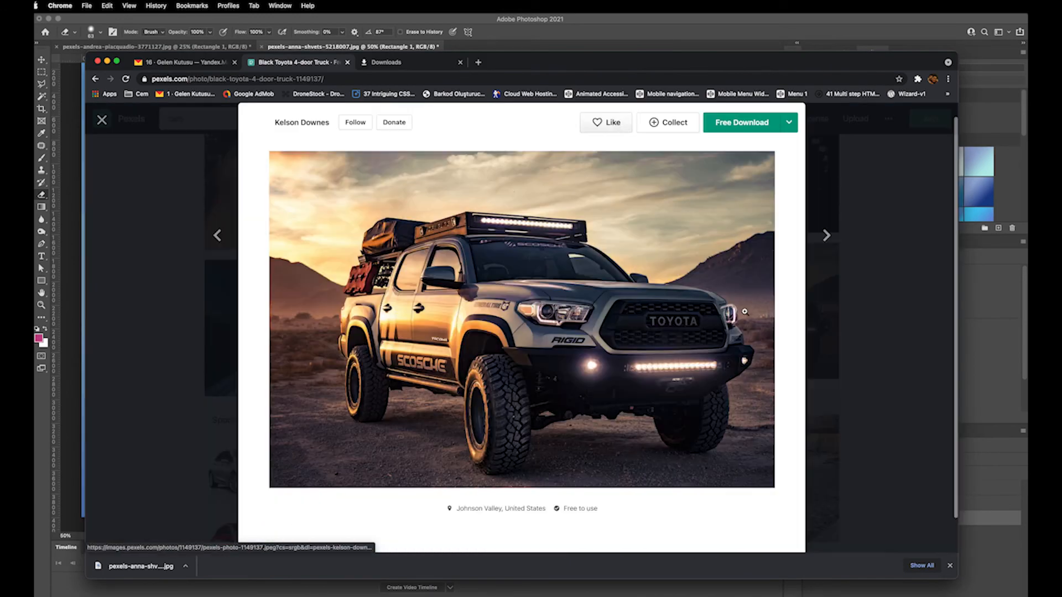
left_click(754, 125)
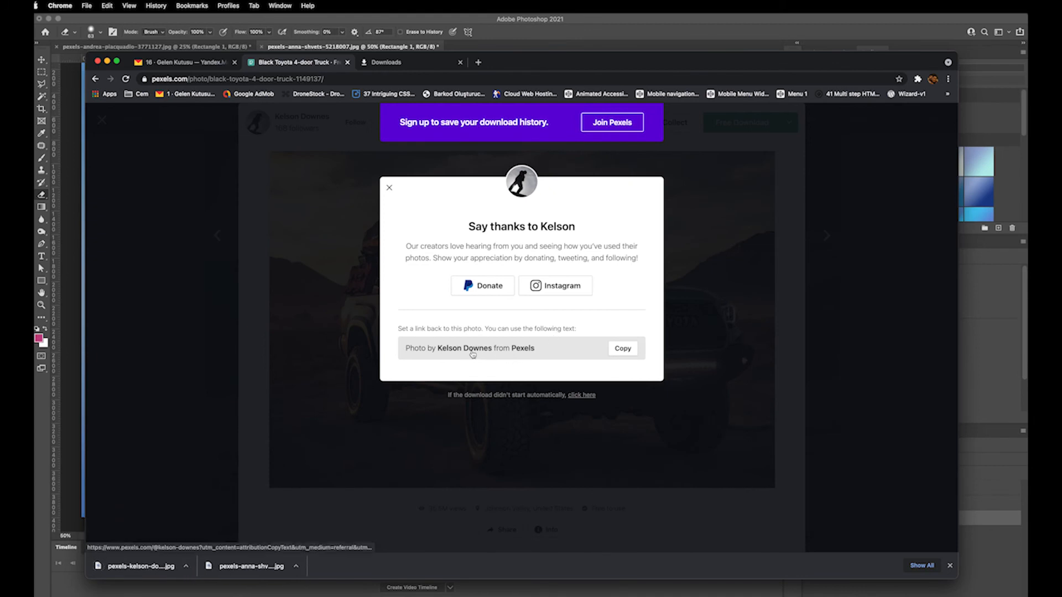
Show the downloaded truck photo in Finder and open it with Adobe Photoshop 2021
left_click(187, 566)
left_click(220, 594)
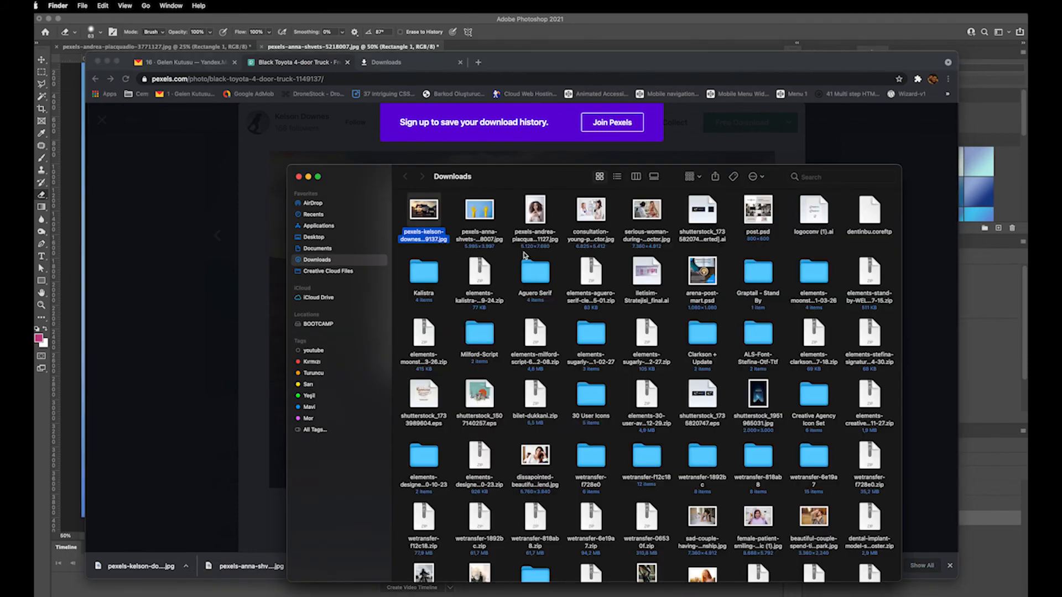
right_click(423, 217)
mouse_move(540, 230)
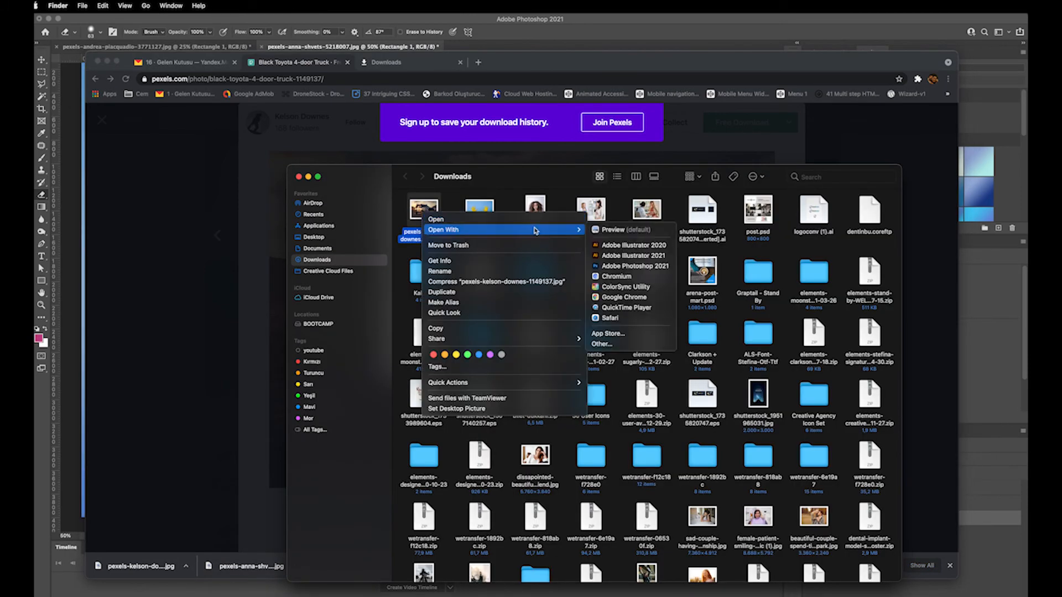
left_click(635, 267)
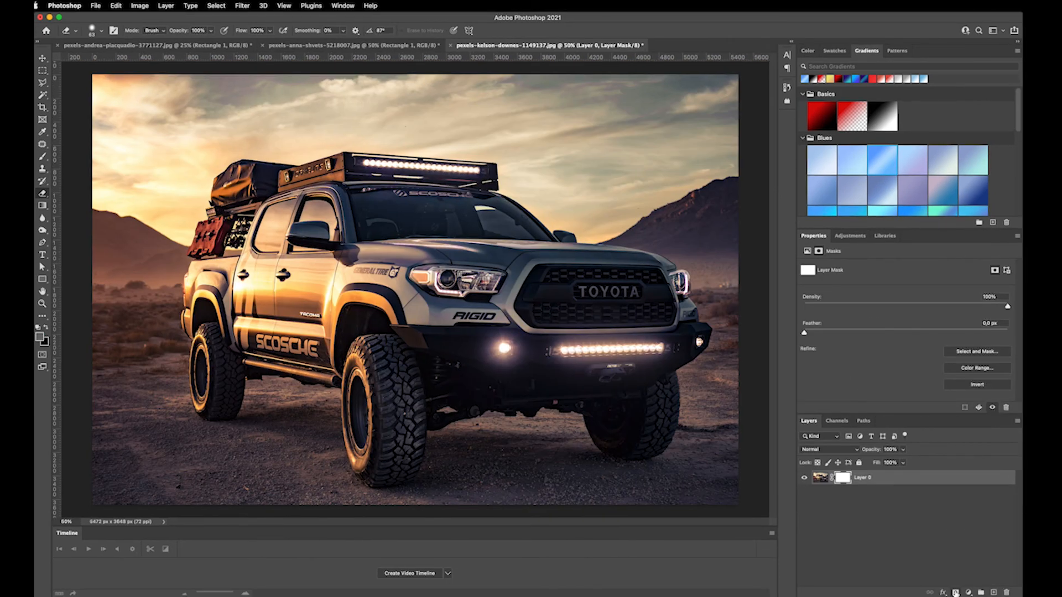
Add a white layer mask to the truck photo's layer, undoing and repeating the operation once
left_click(956, 593)
key("super+z")
key("super+z")
left_click(956, 593)
Hide the sky and part of the truck's roof by painting black on the layer mask with a soft 444 px brush at 0% hardness
left_click(42, 156)
right_click(247, 192)
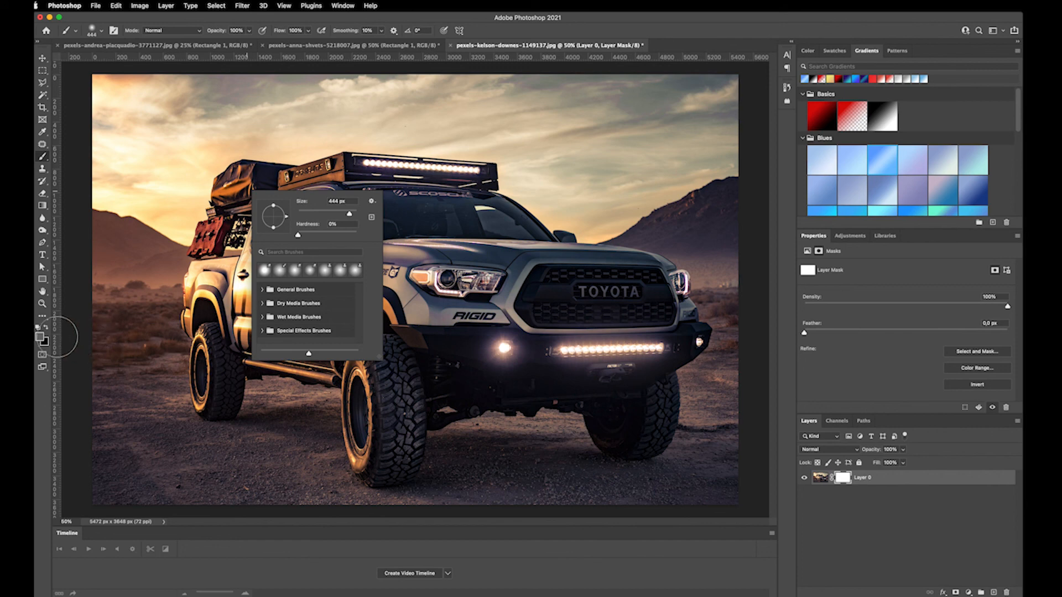
left_click(47, 330)
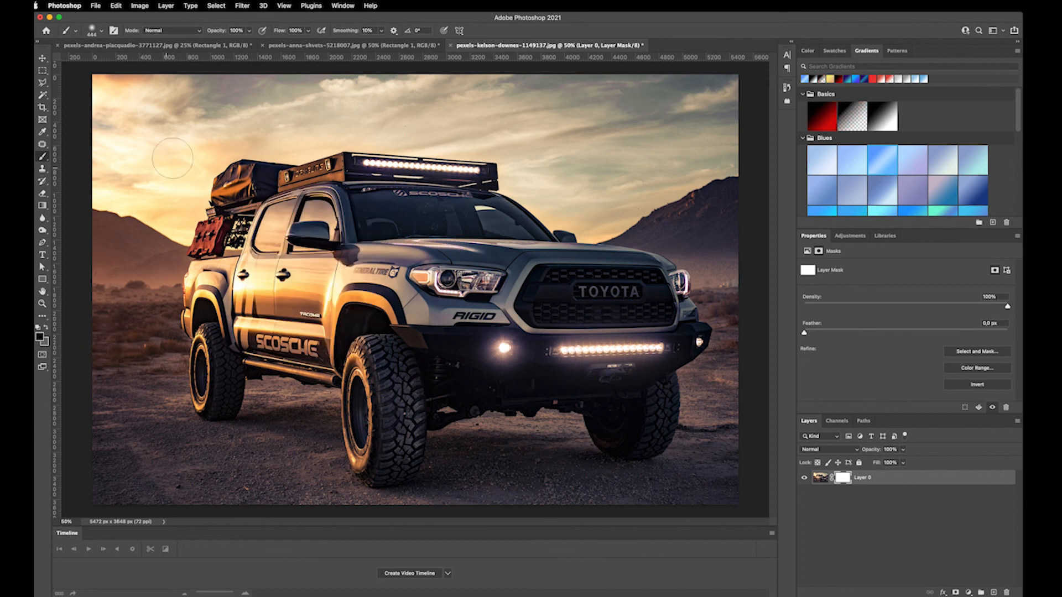
mouse_move(191, 94)
left_mouse_down()
mouse_move(86, 83)
mouse_move(476, 88)
left_mouse_up()
mouse_move(628, 71)
left_mouse_down()
mouse_move(758, 94)
mouse_move(653, 110)
mouse_move(105, 115)
mouse_move(182, 133)
mouse_move(710, 130)
mouse_move(673, 138)
mouse_move(292, 118)
mouse_move(83, 138)
mouse_move(178, 155)
mouse_move(149, 177)
mouse_move(102, 168)
mouse_move(162, 194)
mouse_move(204, 135)
mouse_move(446, 115)
left_mouse_up()
mouse_move(545, 160)
left_mouse_down()
mouse_move(766, 145)
mouse_move(708, 154)
mouse_move(638, 192)
mouse_move(423, 175)
mouse_move(502, 169)
mouse_move(380, 135)
mouse_move(468, 146)
mouse_move(334, 136)
mouse_move(229, 149)
mouse_move(360, 147)
mouse_move(234, 142)
left_mouse_up()
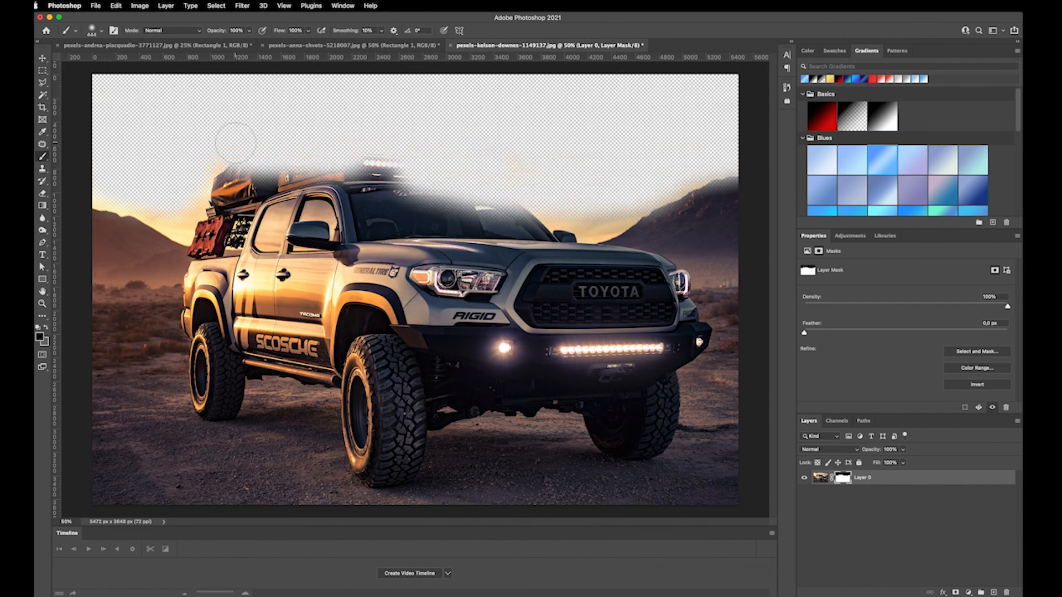
Restore the truck's roof rack, light bar and windshield by painting white on the layer mask
left_click(38, 329)
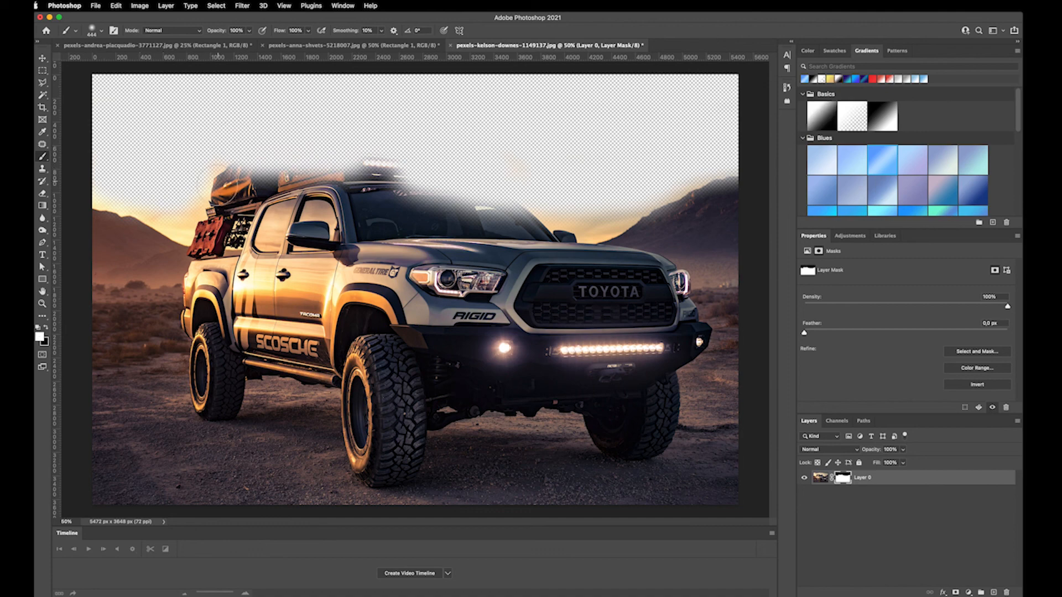
mouse_move(223, 166)
left_mouse_down()
mouse_move(443, 166)
mouse_move(382, 194)
mouse_move(498, 188)
mouse_move(565, 241)
mouse_move(345, 178)
mouse_move(255, 177)
left_mouse_up()
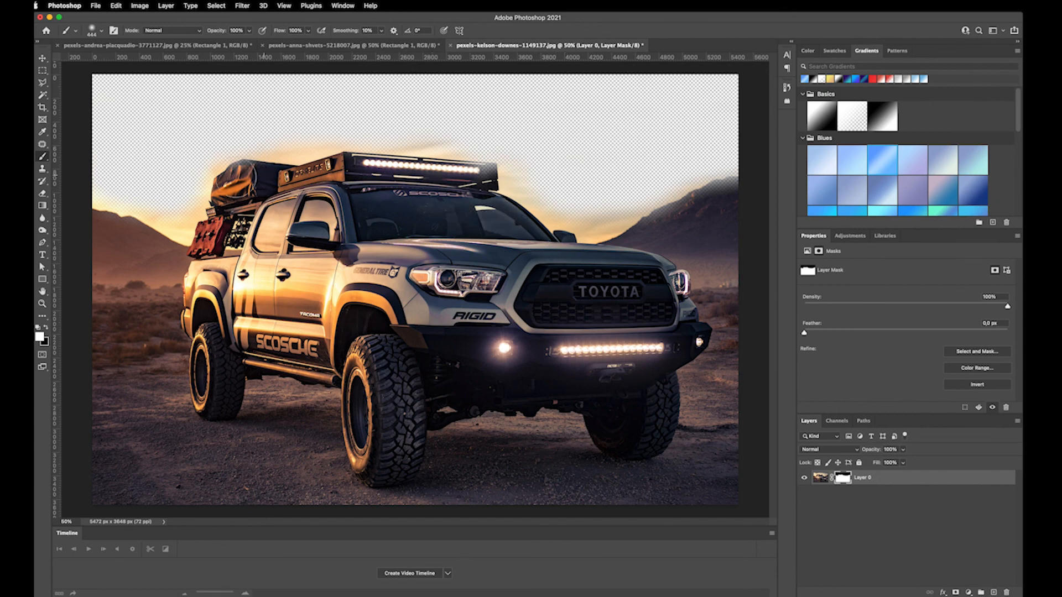